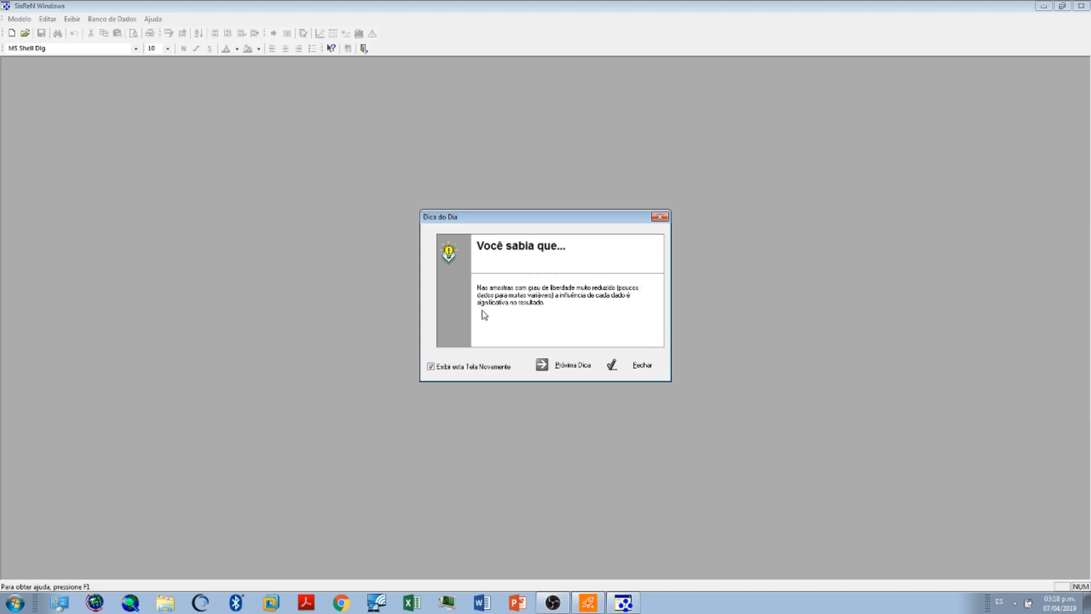
Read through the successive tips of the day and close the tips dialog
click(564, 366)
click(563, 368)
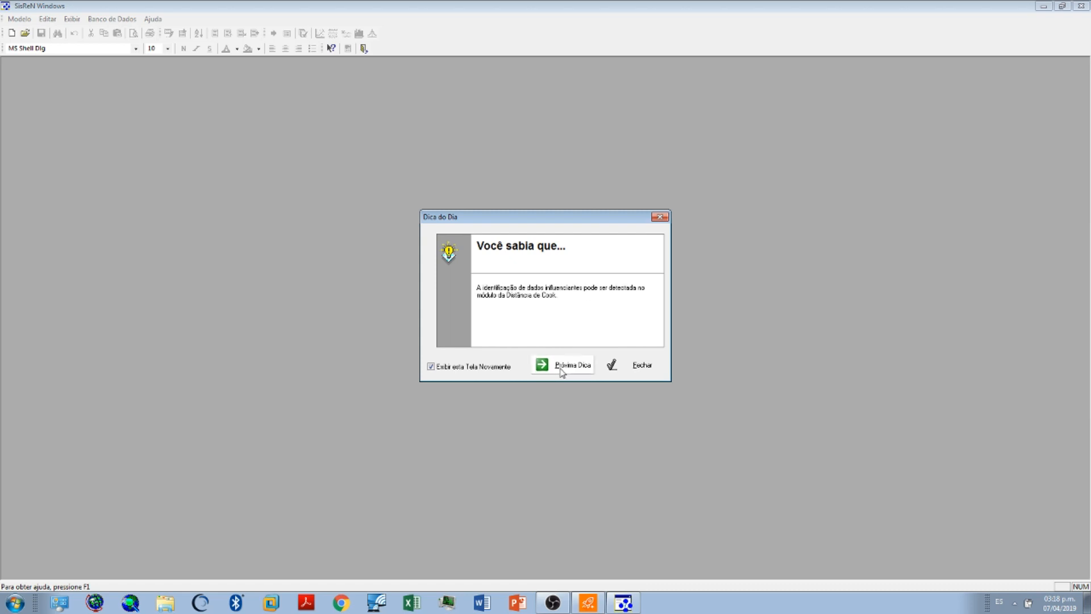
click(565, 368)
click(568, 371)
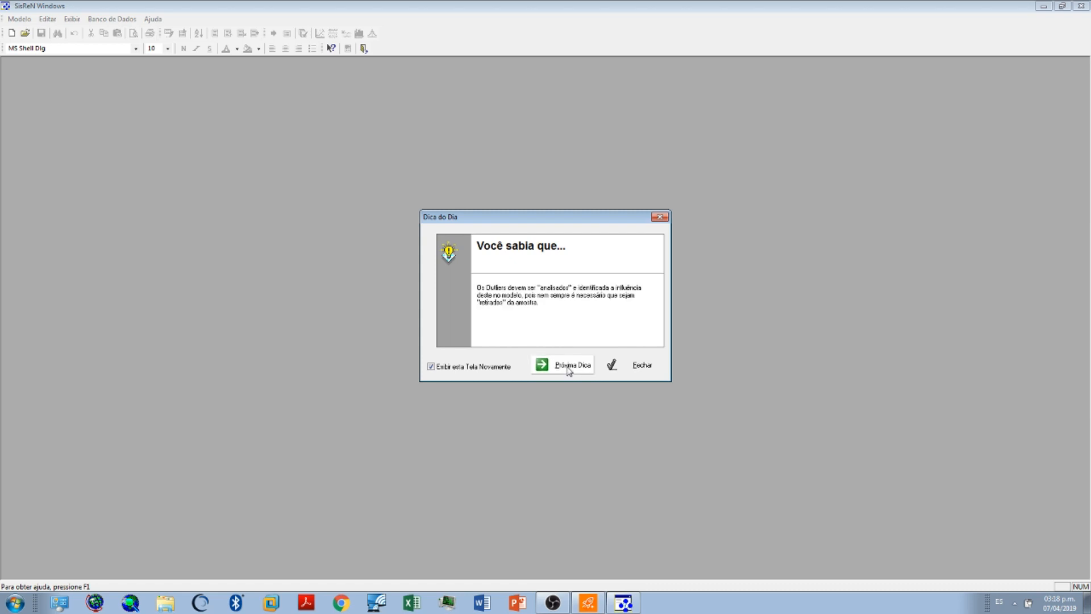
click(569, 371)
click(569, 371)
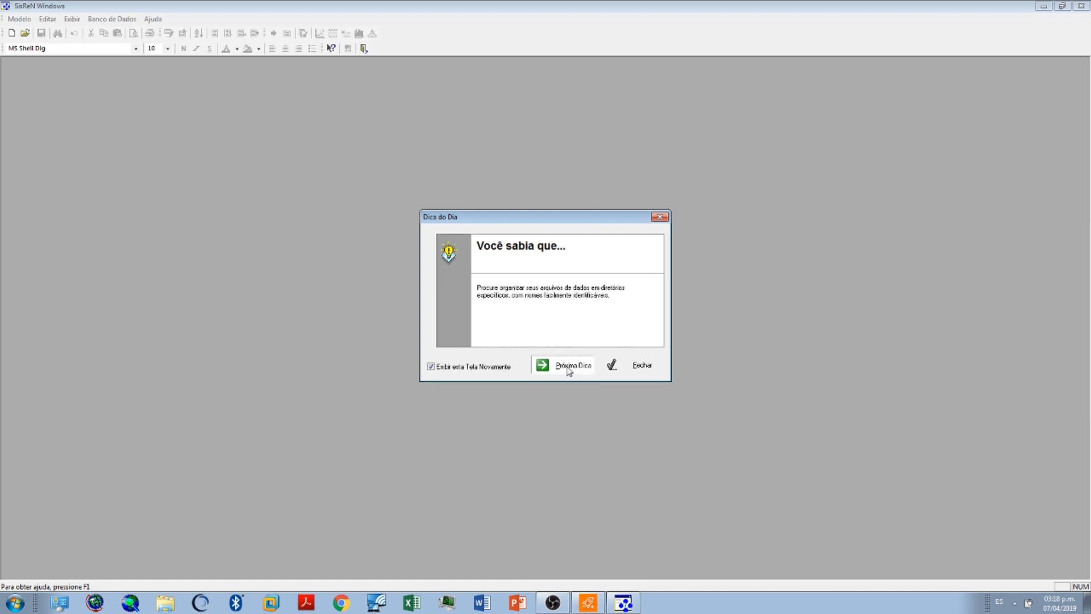
click(569, 371)
click(569, 371)
click(569, 371)
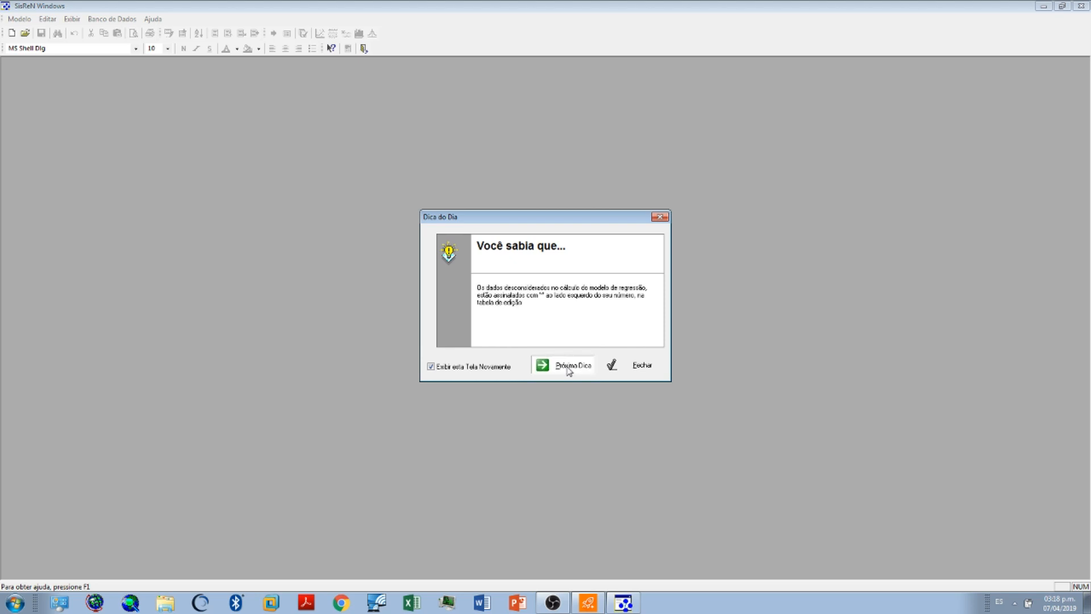
click(570, 370)
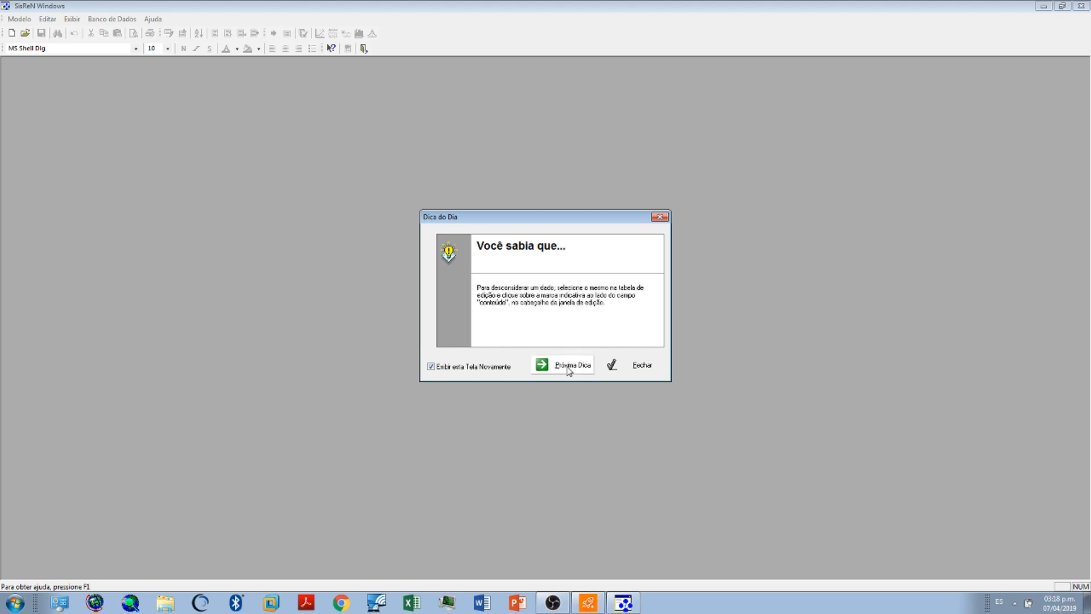
click(640, 366)
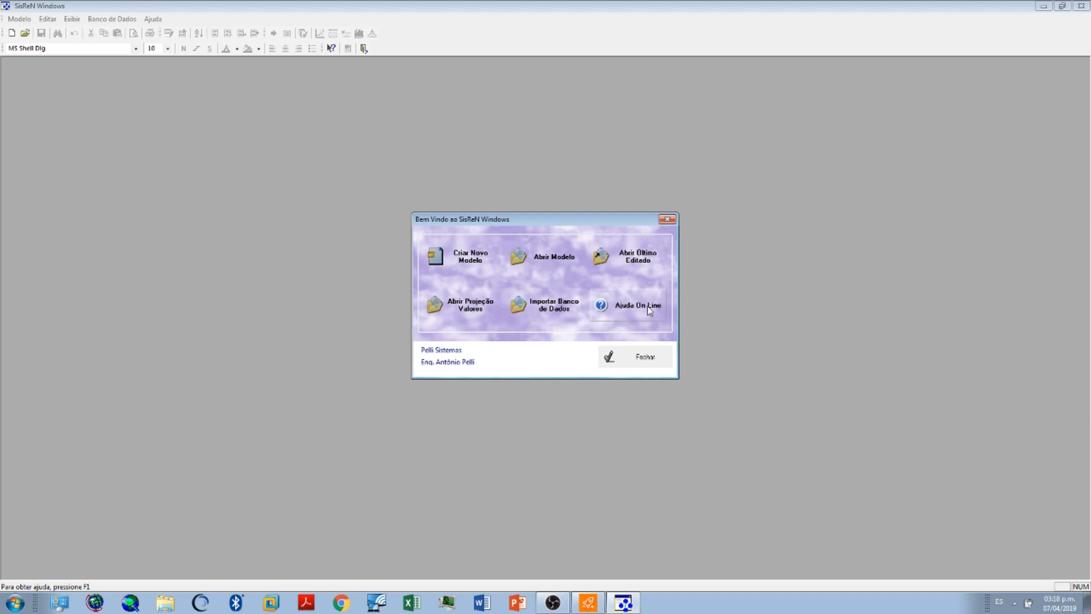
Start a new model, entering the author's name and the reference name Prueba video
click(470, 257)
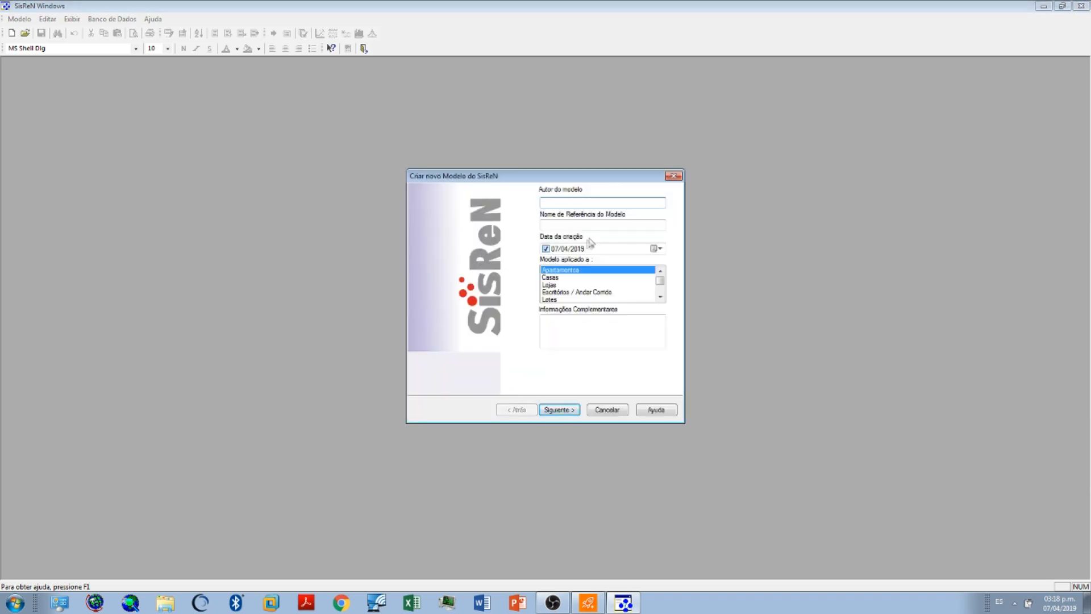
click(579, 202)
text(Miguel Camacaro)
click(581, 226)
text(F)
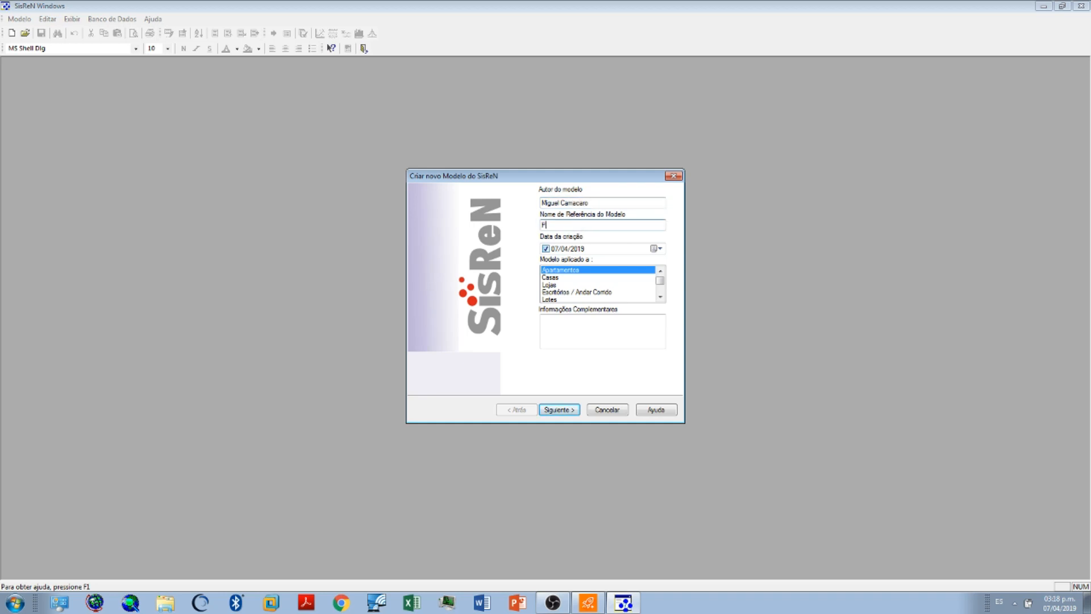
text(rueba vide)
Browse the property types the model can apply to, trying several, and select Apartamentos
click(659, 295)
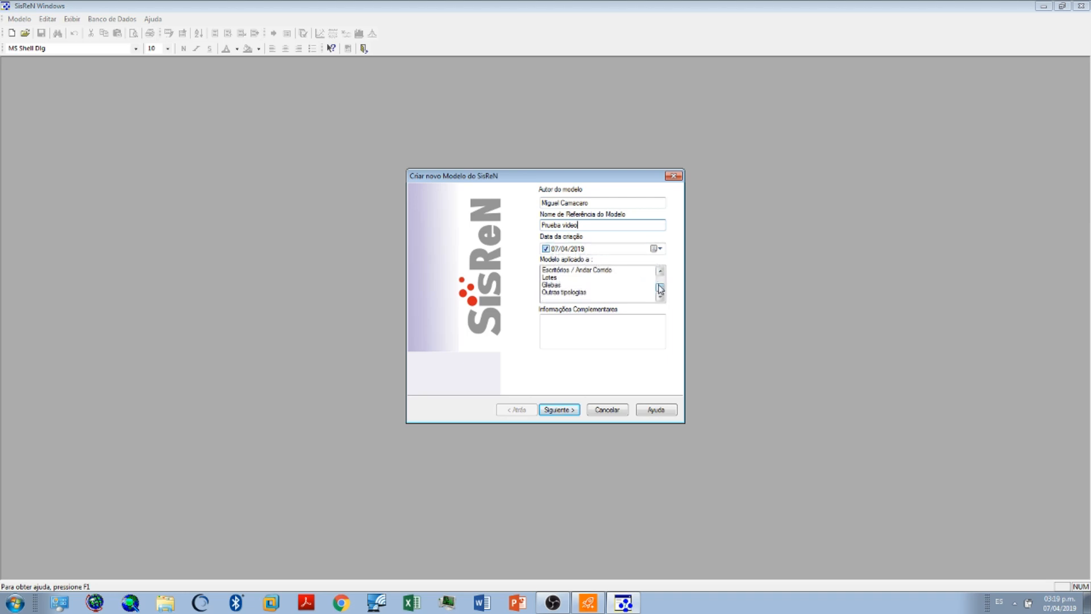
drag(660, 289, 661, 278)
click(574, 278)
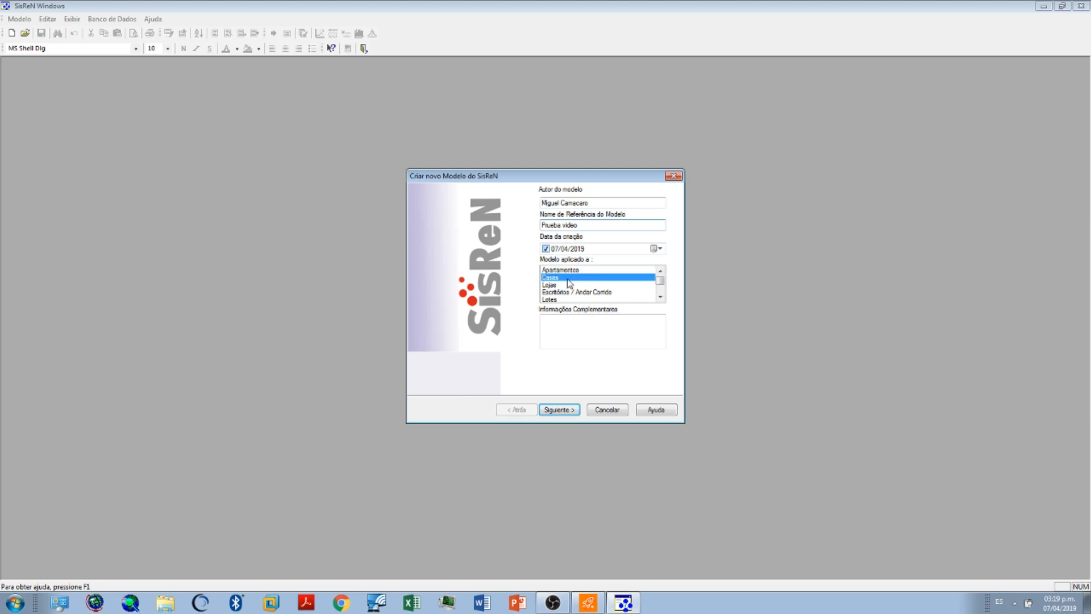
click(568, 292)
click(566, 287)
click(565, 293)
click(563, 299)
scroll(573, 284, up, 1)
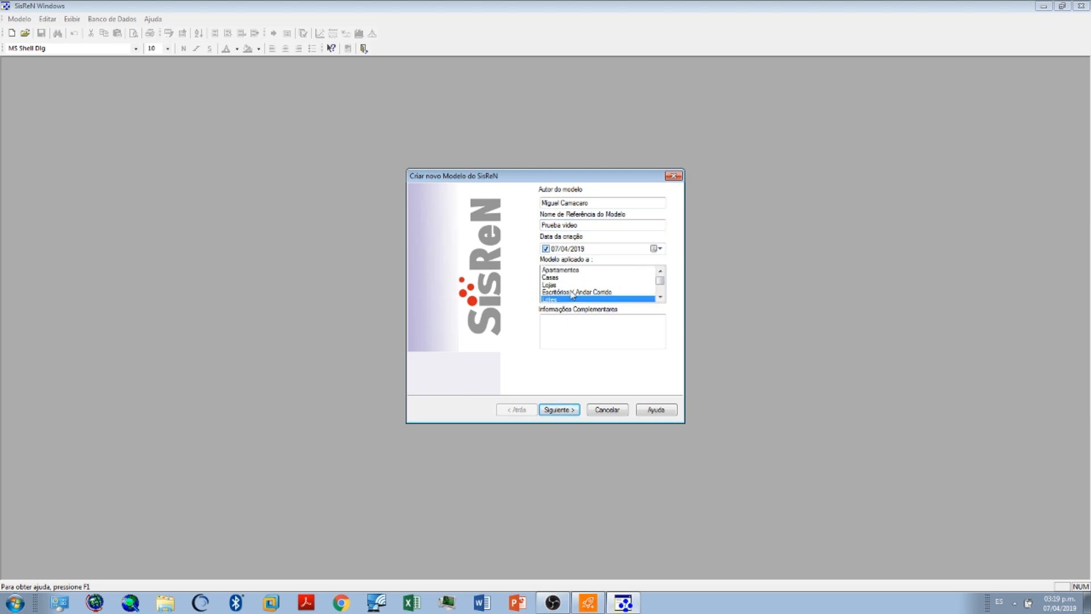
click(566, 271)
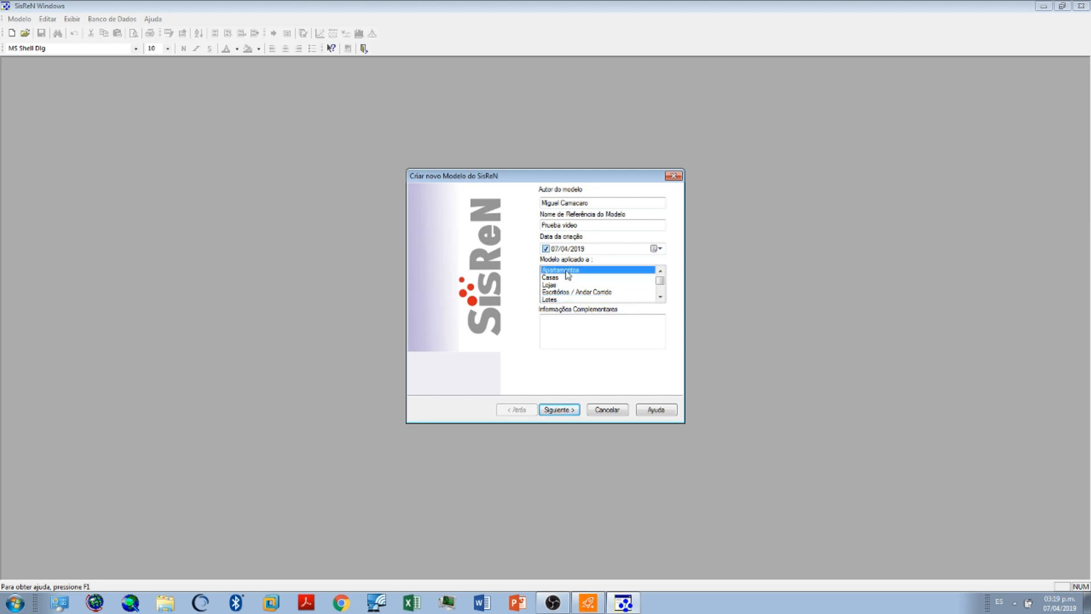
Enter the complementary information "Apartamento ubicado en el centro urbano de la ciudad" and continue to the model variables
click(581, 331)
text(Ap)
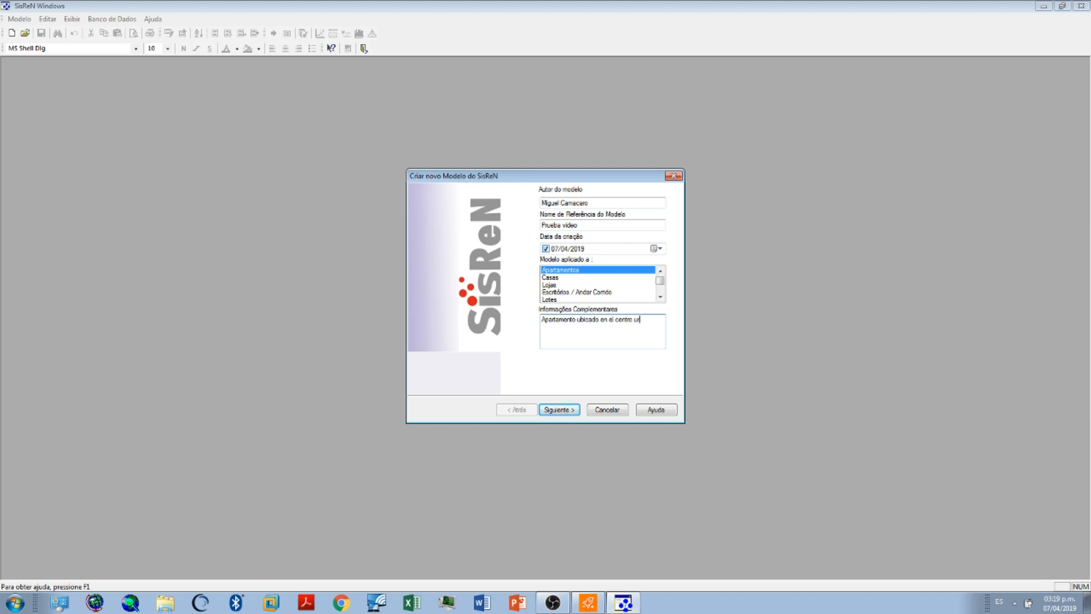
text(e la ciudad)
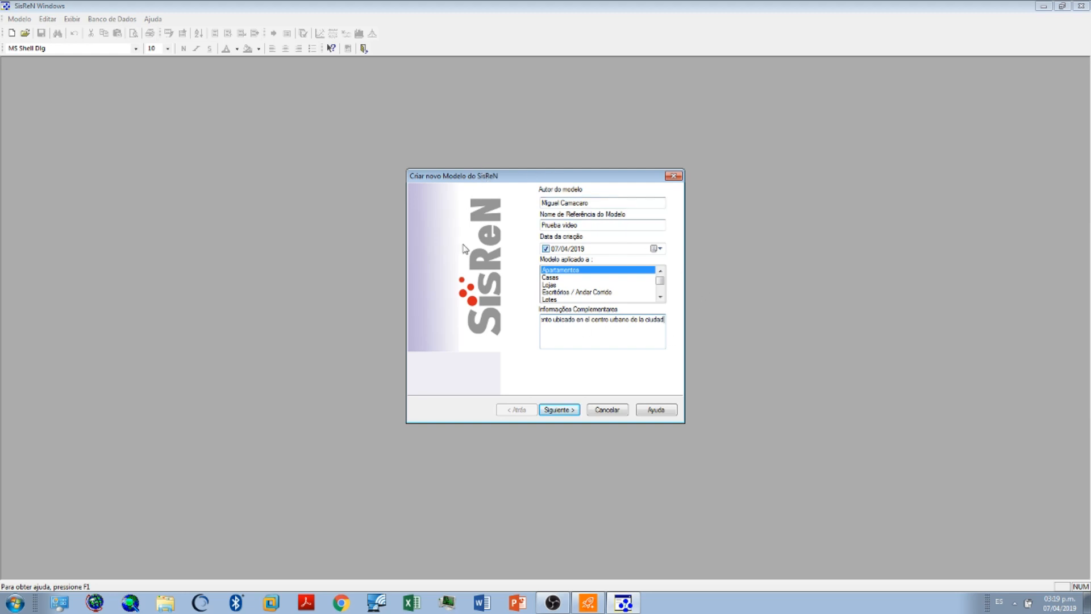
click(561, 411)
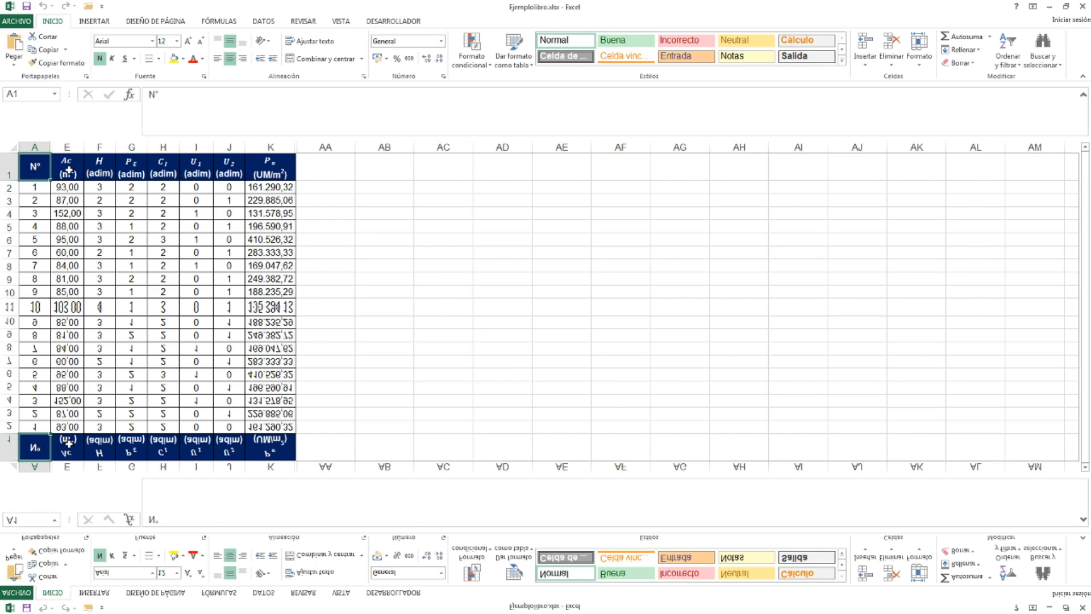
Examine the variable column headings from Ac to Pu in the Ejemplolibro.xlsx workbook
click(67, 169)
click(98, 169)
click(134, 169)
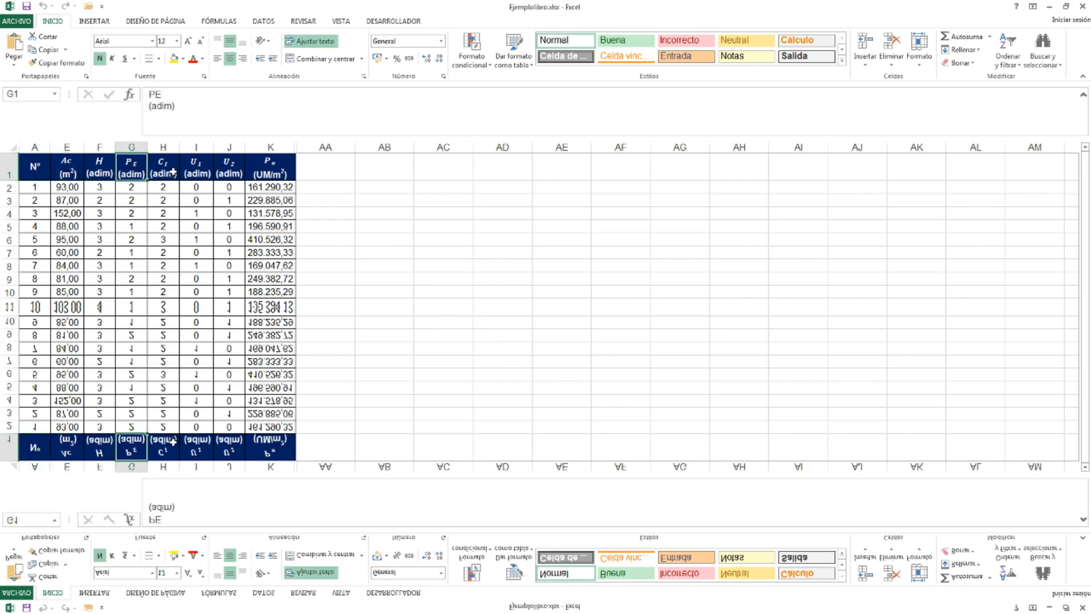
click(164, 169)
click(196, 171)
click(234, 174)
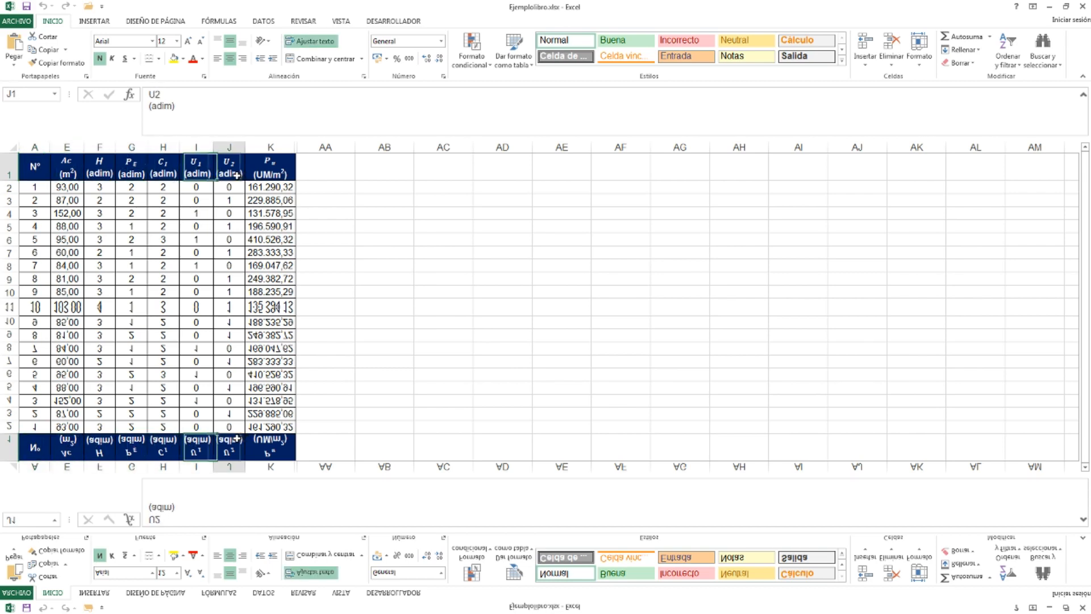
click(267, 170)
click(415, 203)
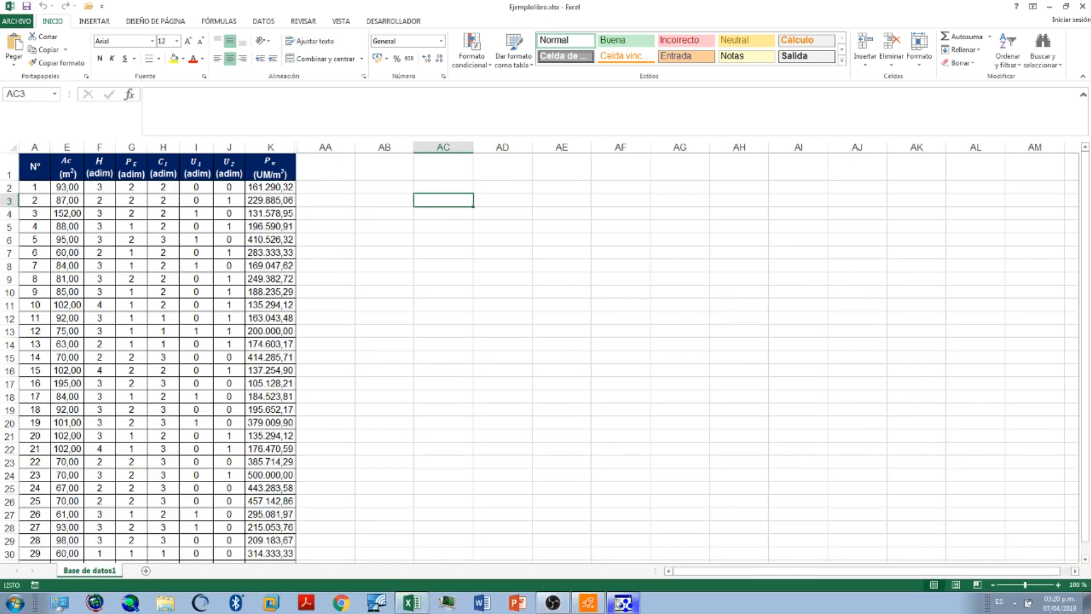
Switch back to SisReN and add the model variables Ac, H and PE
click(624, 603)
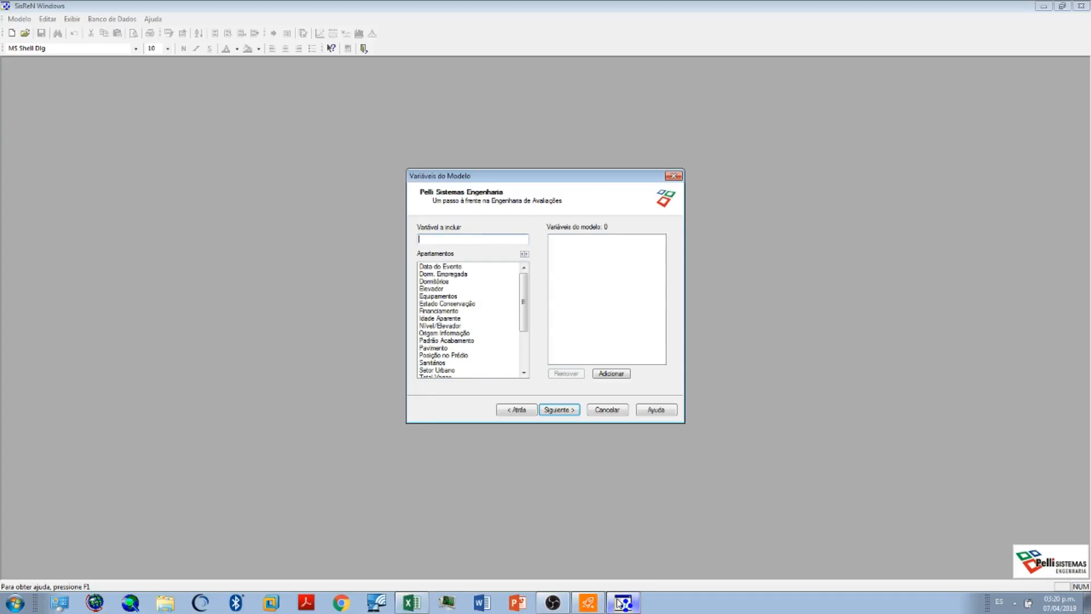
click(446, 241)
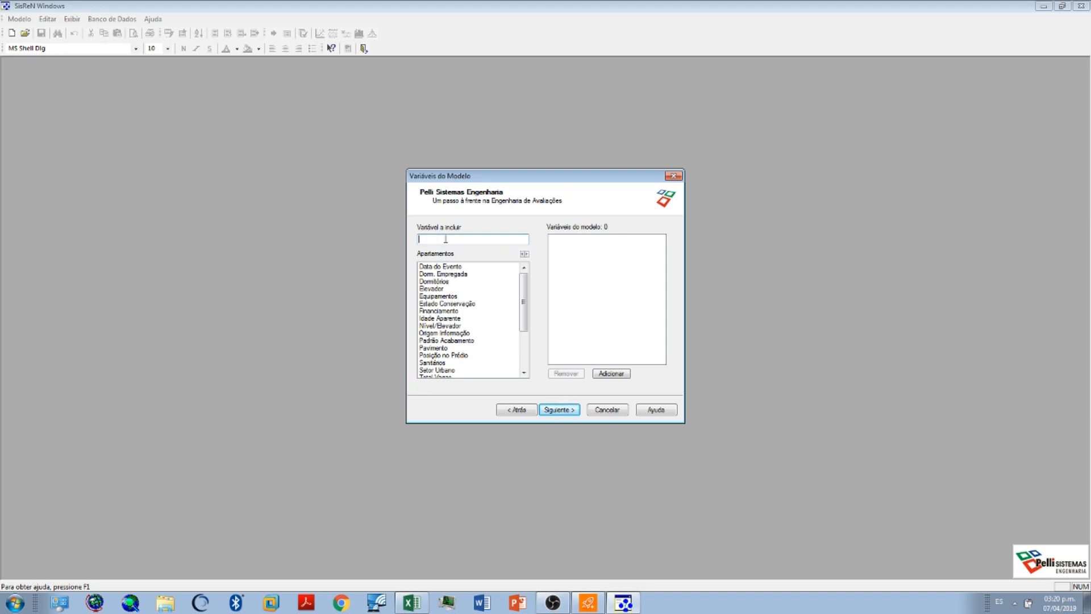
text(Ac)
click(607, 373)
text(H)
click(609, 375)
text(PE)
click(612, 375)
Add the model variables Ci, U1, U2 and Pu, and continue to the preliminary variable analysis
text(Ci)
click(610, 375)
text(U1)
click(618, 377)
text(U2)
click(604, 375)
click(611, 373)
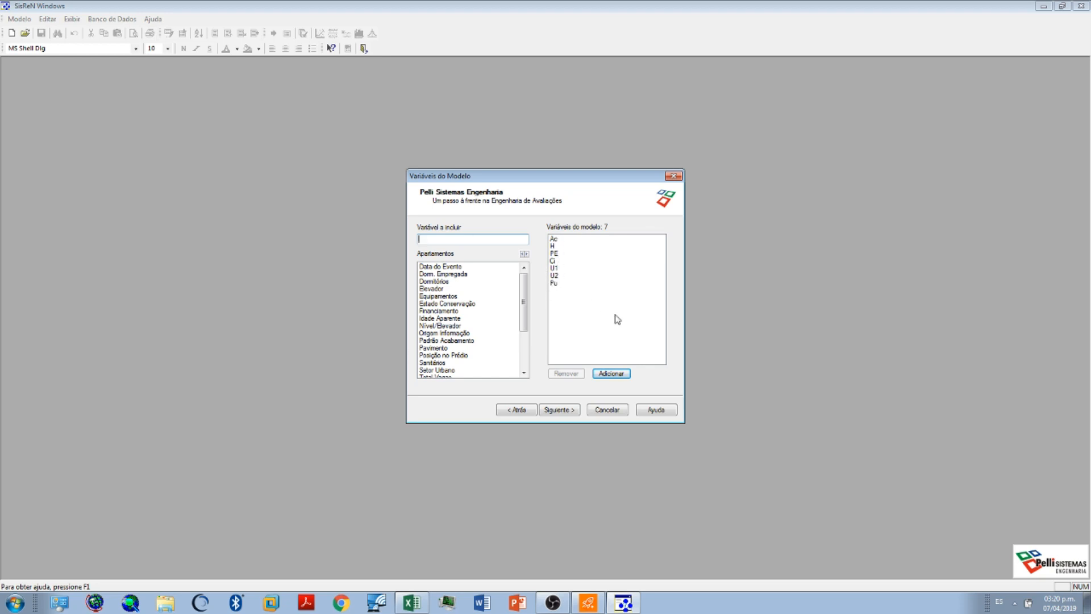
click(555, 411)
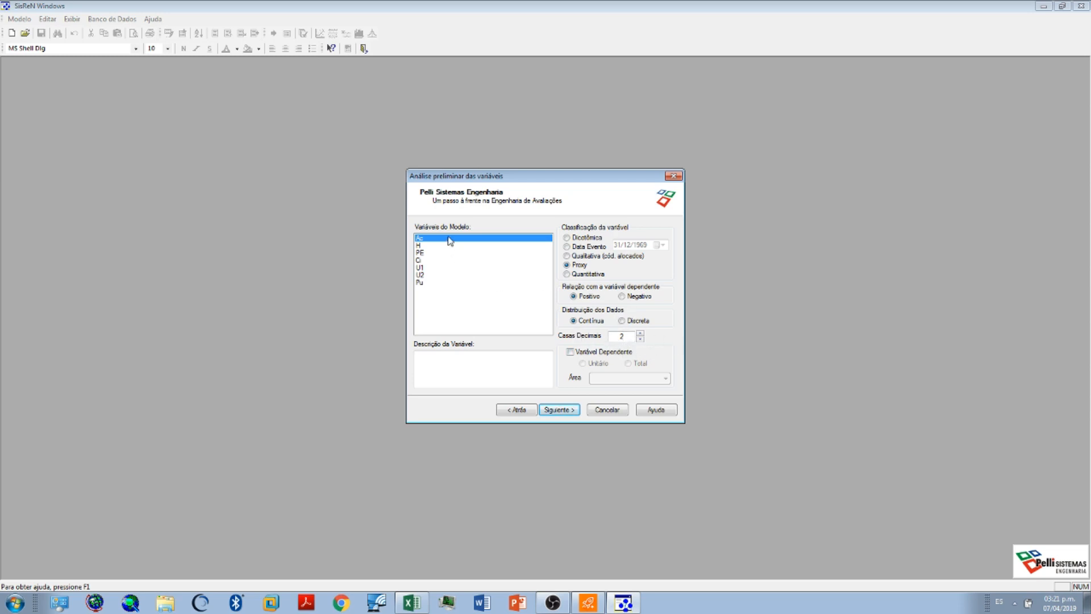
Classify Ac as quantitative, negative and continuous, and H as quantitative, positive and discrete
click(568, 274)
click(429, 246)
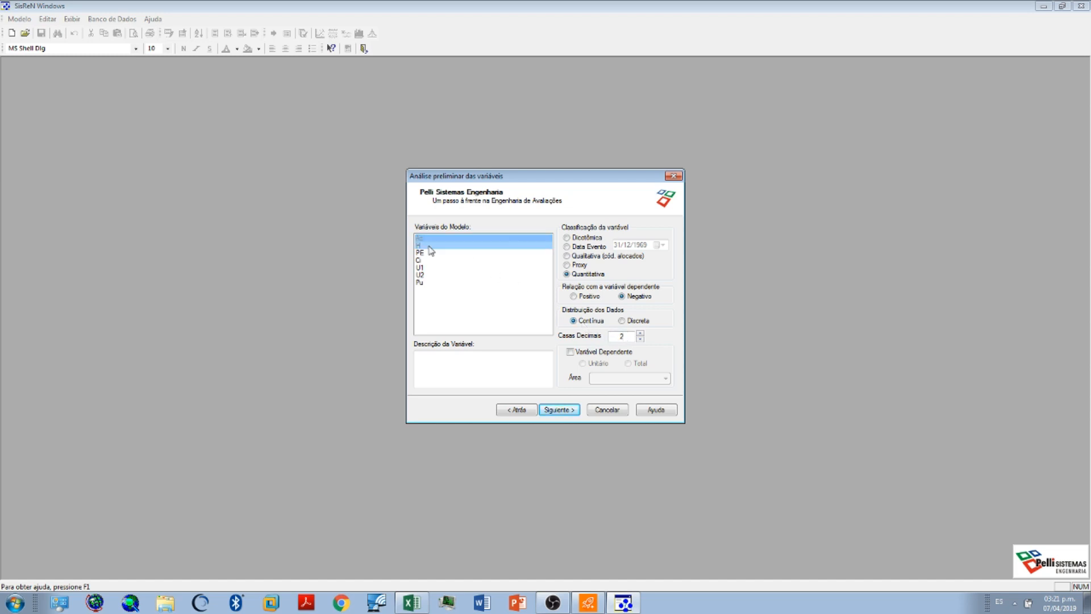
click(567, 275)
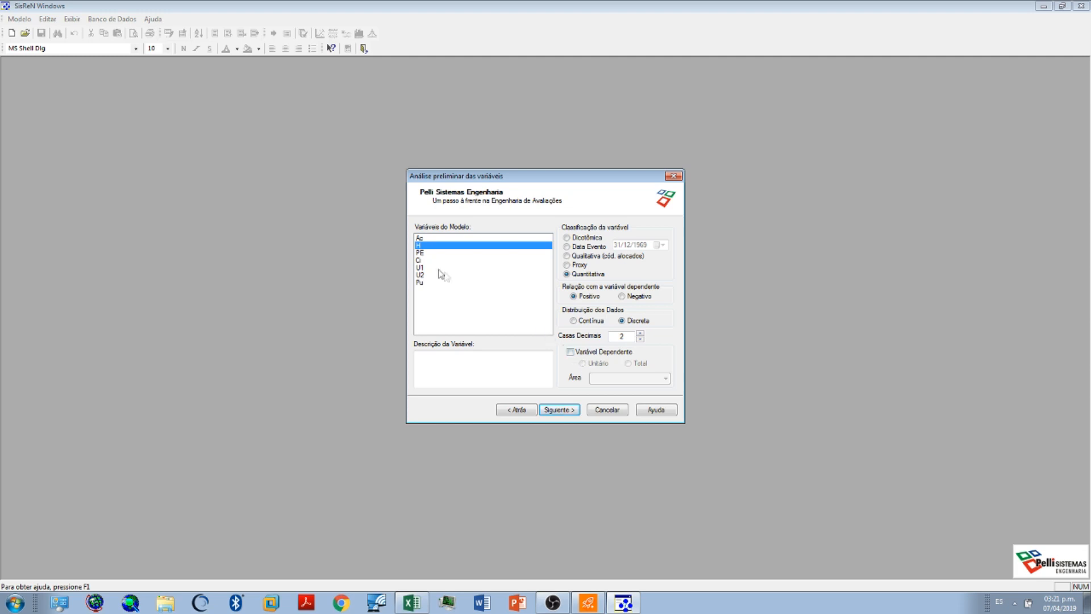
Classify PE as quantitative, positive and discrete, and Ci as qualitative with allocated codes
click(427, 253)
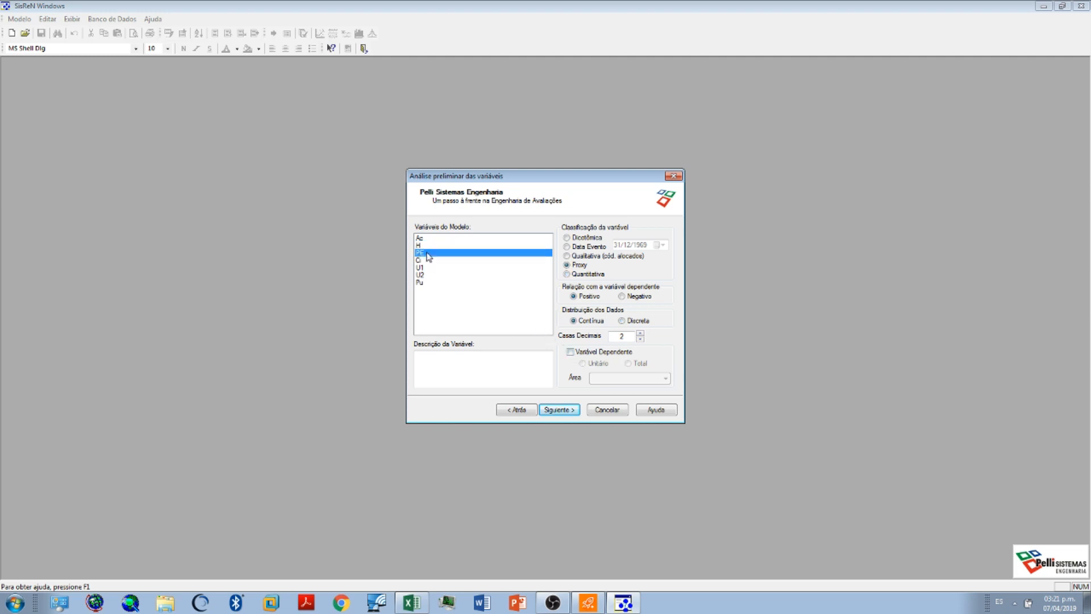
click(567, 274)
click(424, 261)
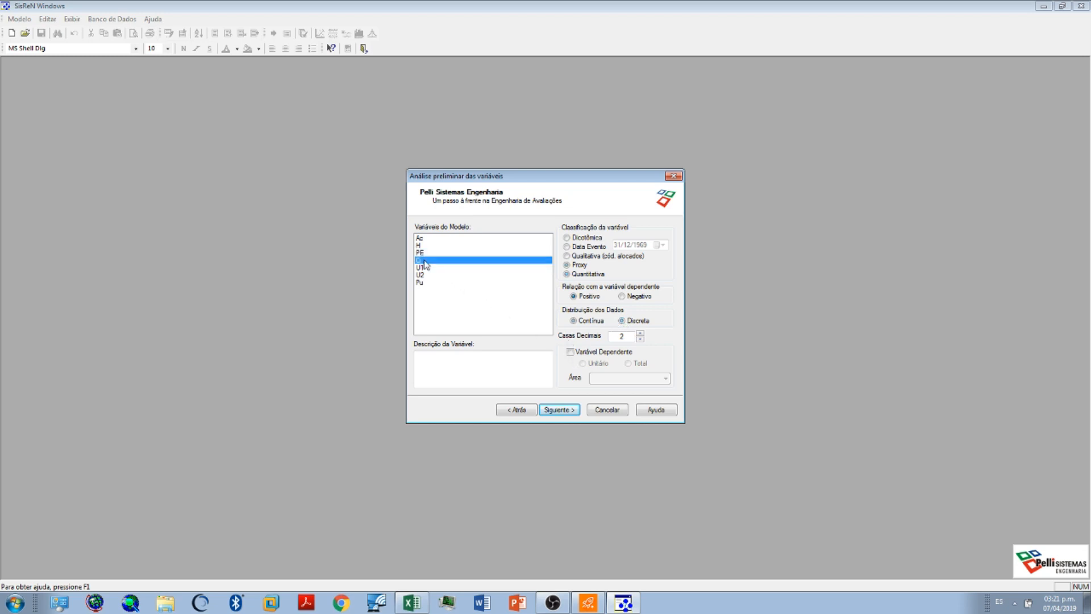
click(568, 256)
Classify the variables U1 and U2 as dichotomous with a positive relation, giving U2 a discrete distribution
click(424, 268)
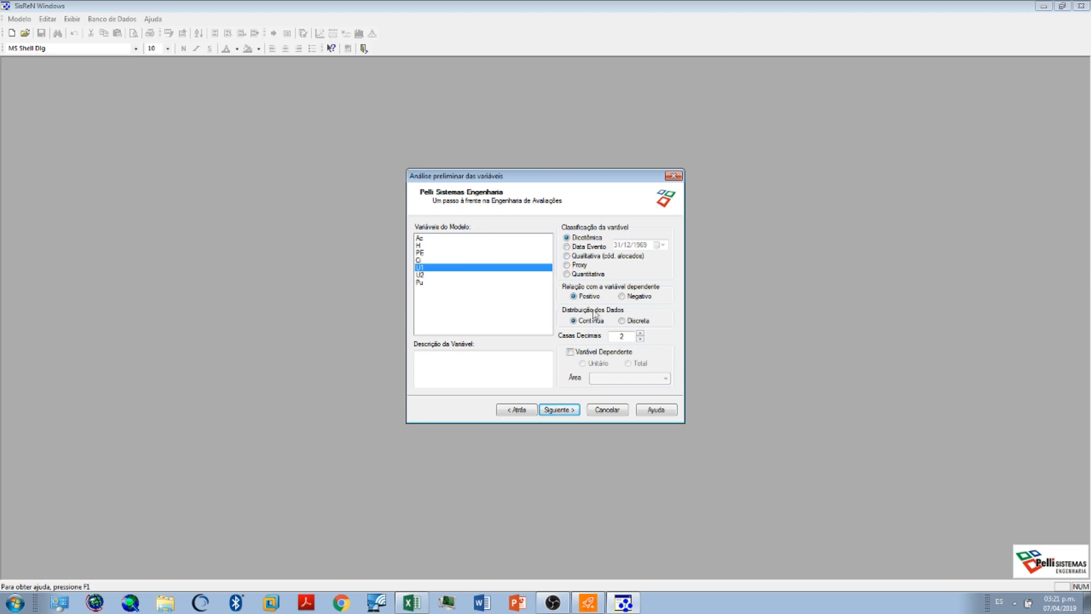
click(444, 276)
click(567, 238)
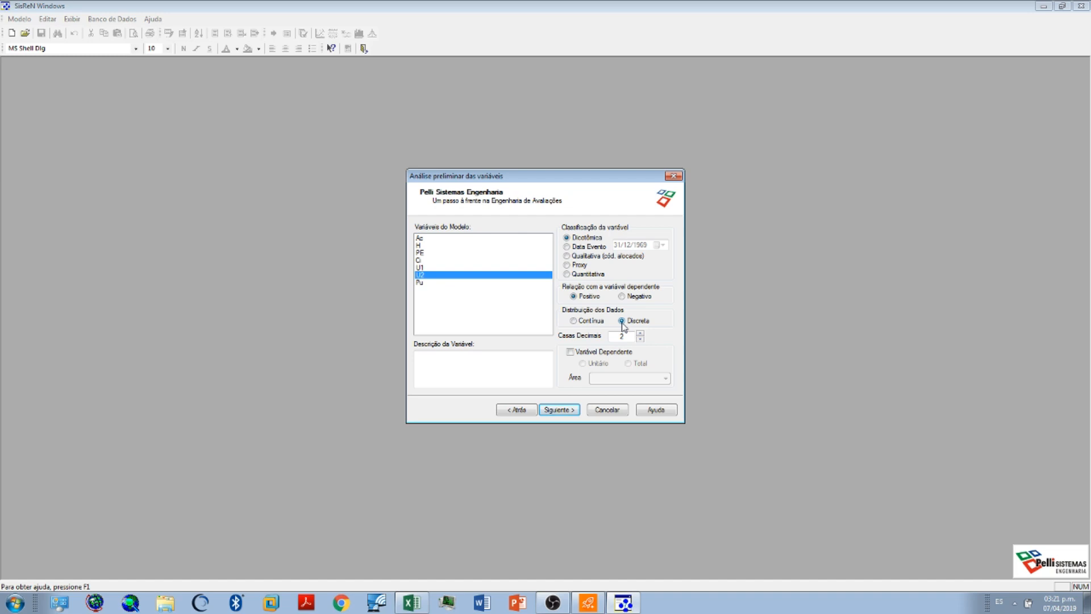
Make Pu the dependent variable as a unit value with Ac as its area, and continue to the password settings
click(445, 283)
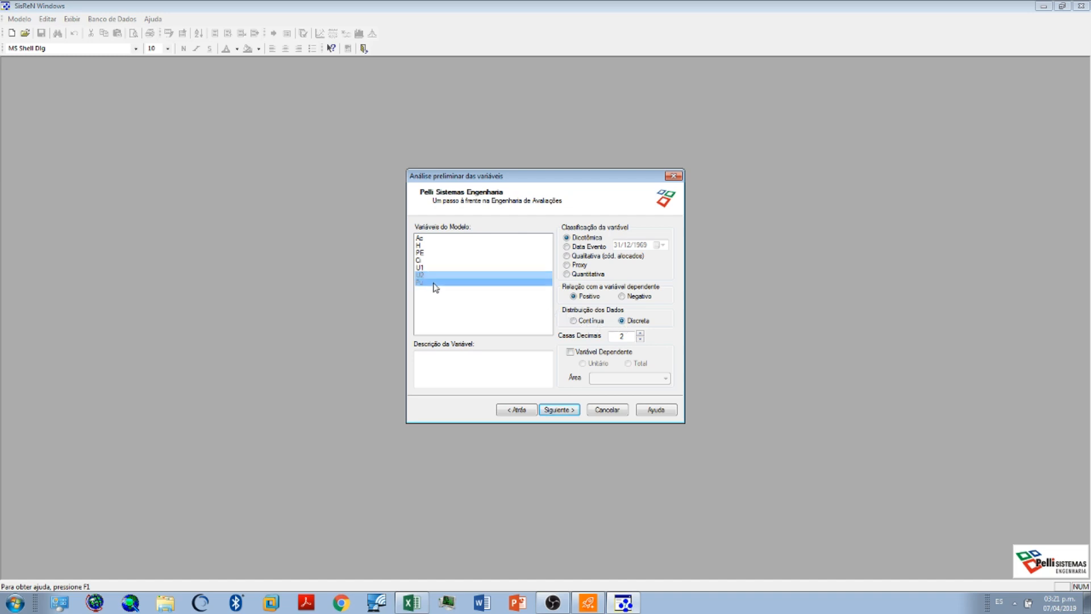
click(570, 352)
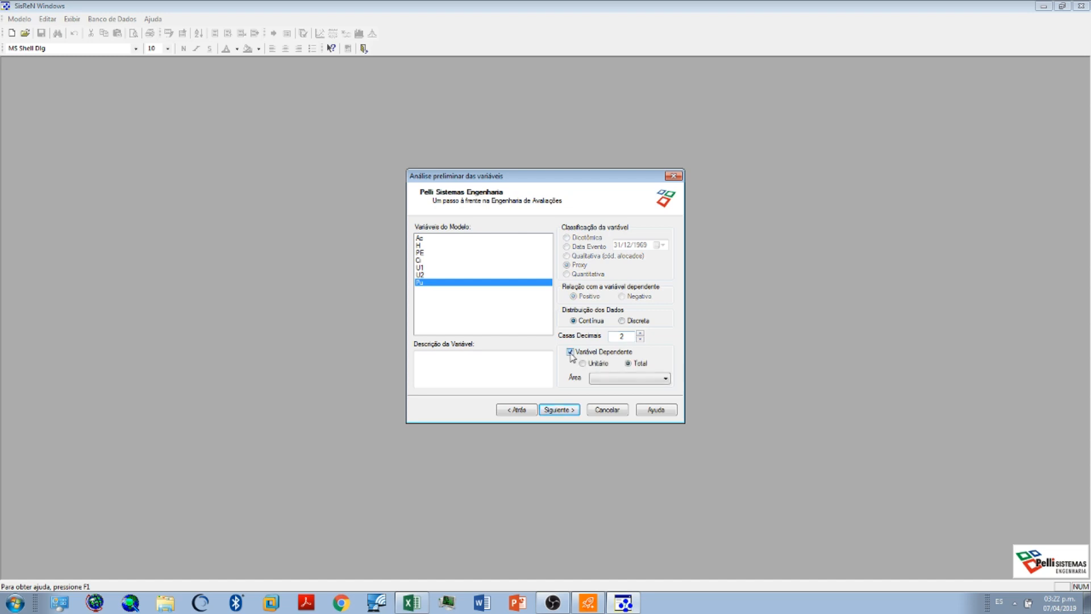
click(665, 379)
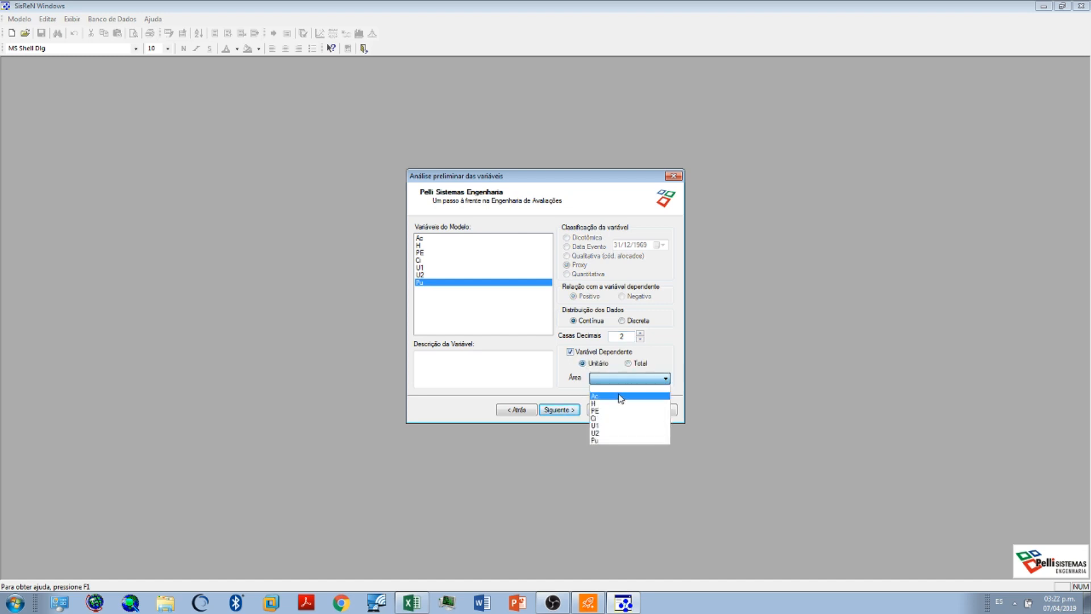
click(621, 397)
click(557, 410)
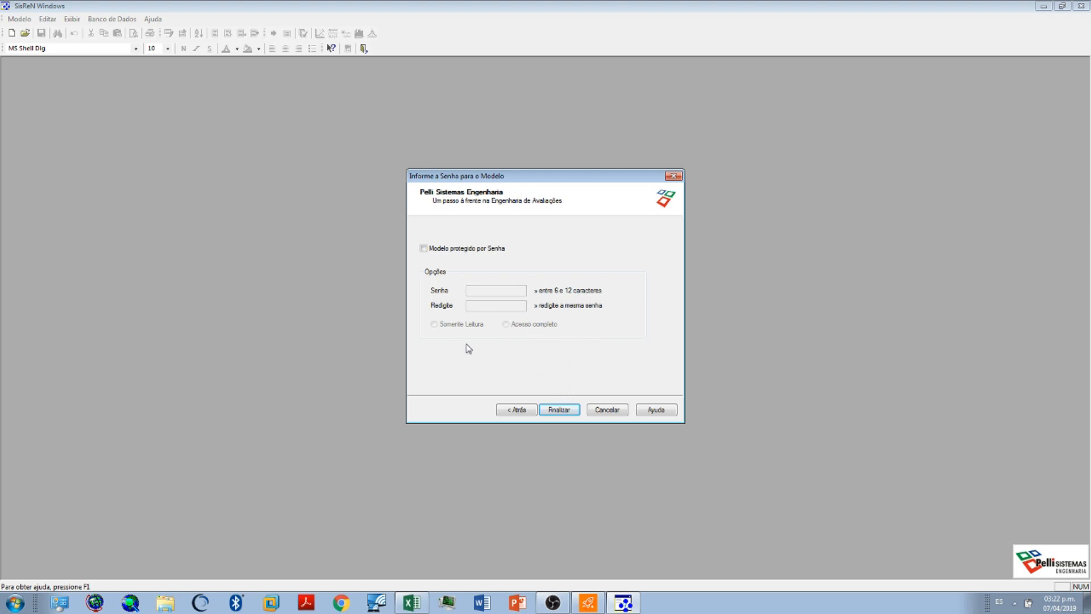
Finish the model setup without password protection and save the model as Pruebavideo
click(562, 412)
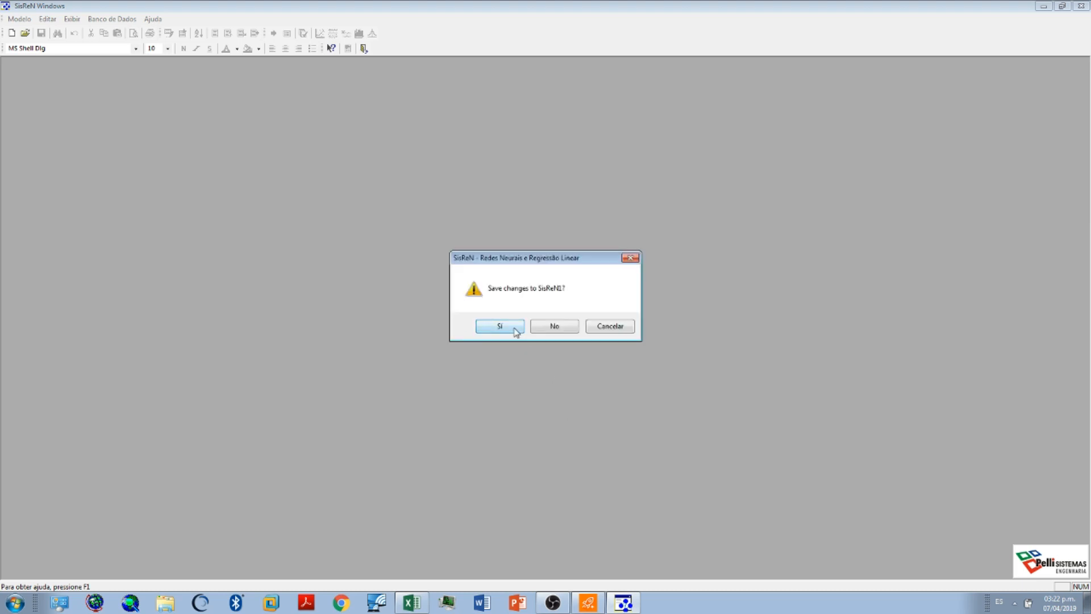
click(515, 329)
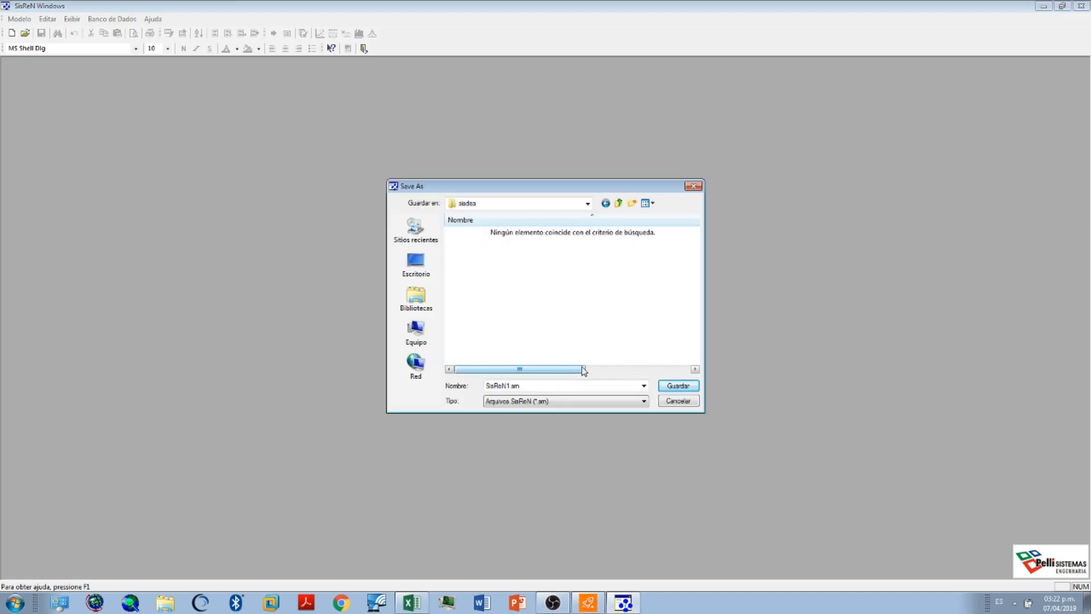
click(544, 383)
text(Pruebavideo)
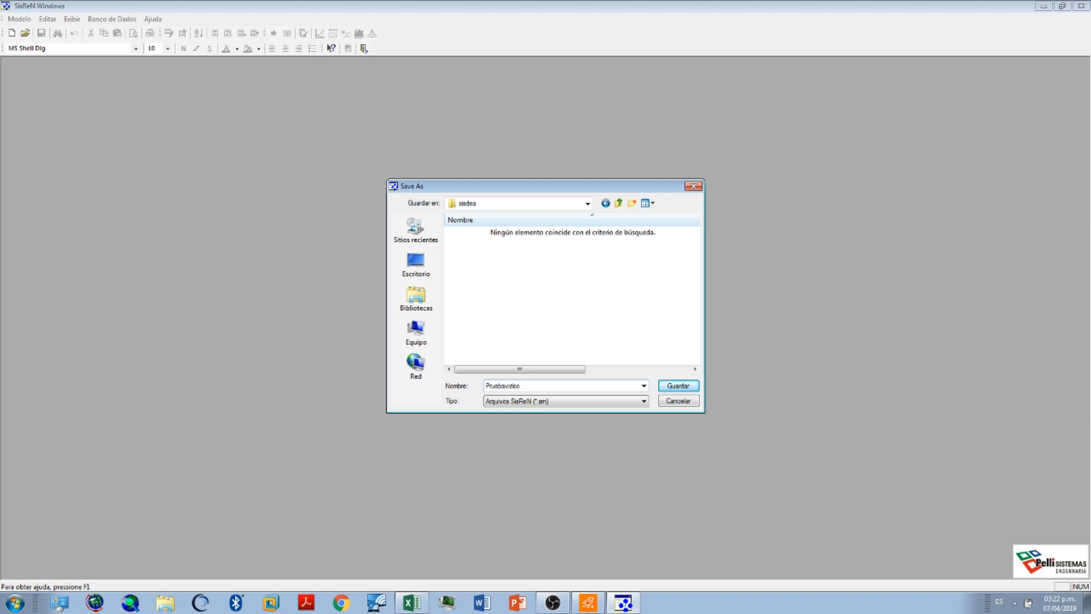
click(689, 385)
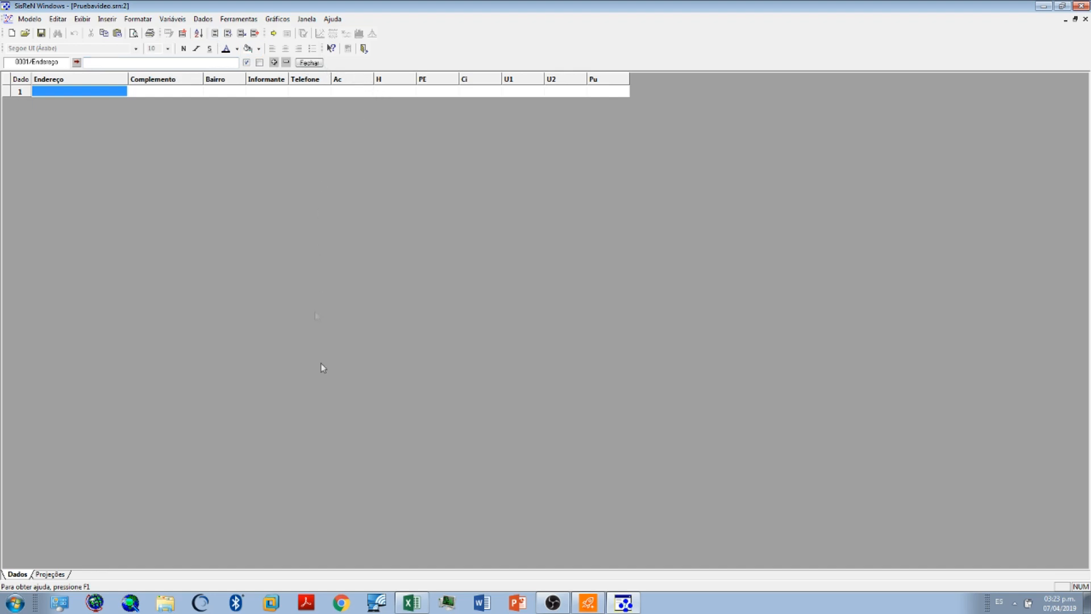
Check the last record number in the Excel data, and include 29 additional data rows in the SisReN model
click(411, 602)
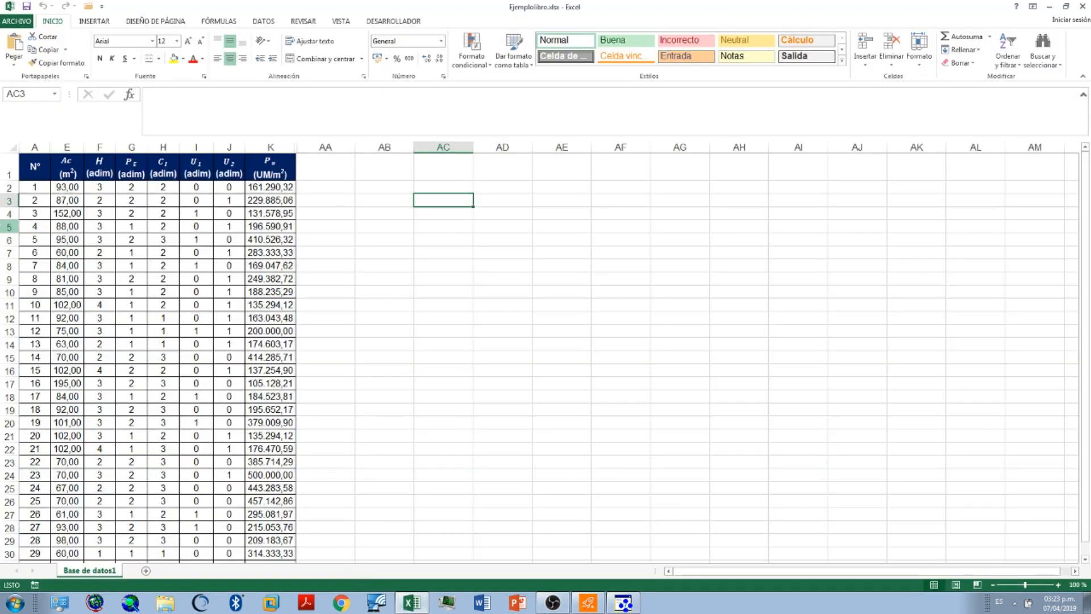
scroll(24, 283, down, 4)
click(38, 392)
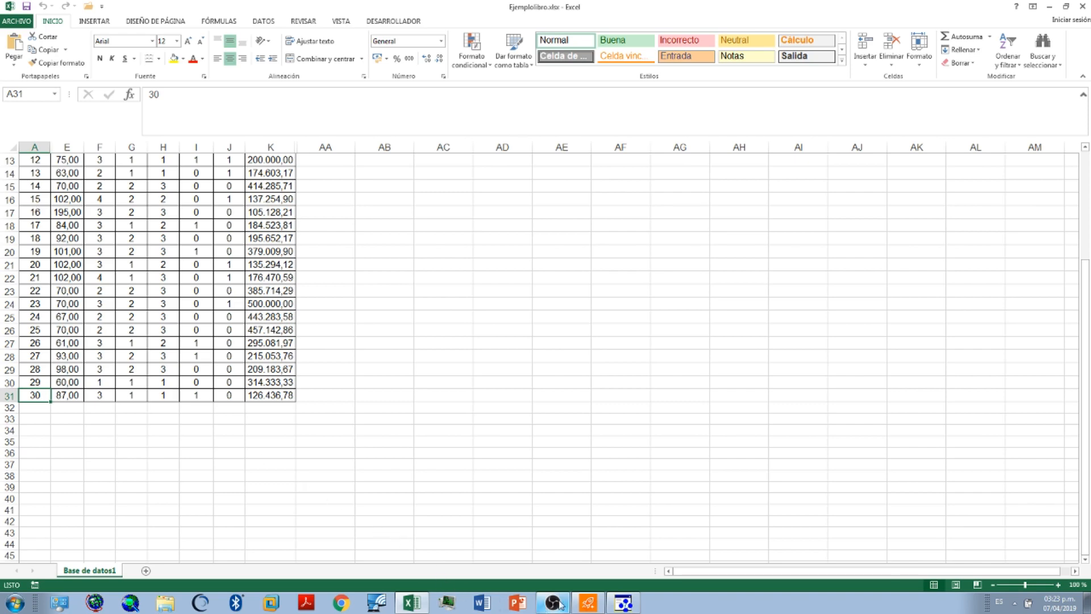
click(342, 603)
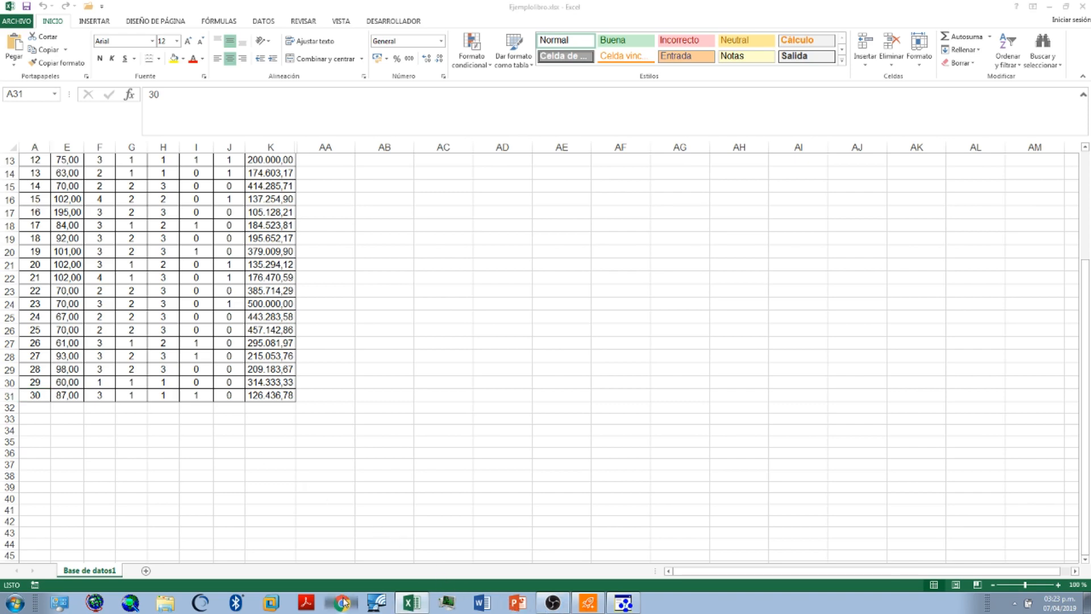
click(619, 602)
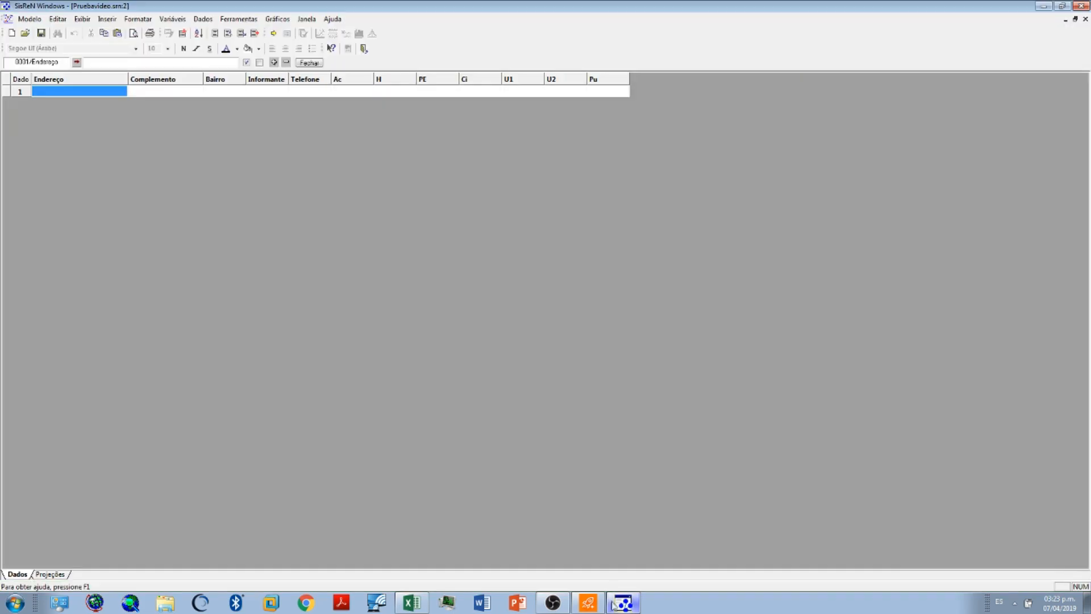
click(347, 93)
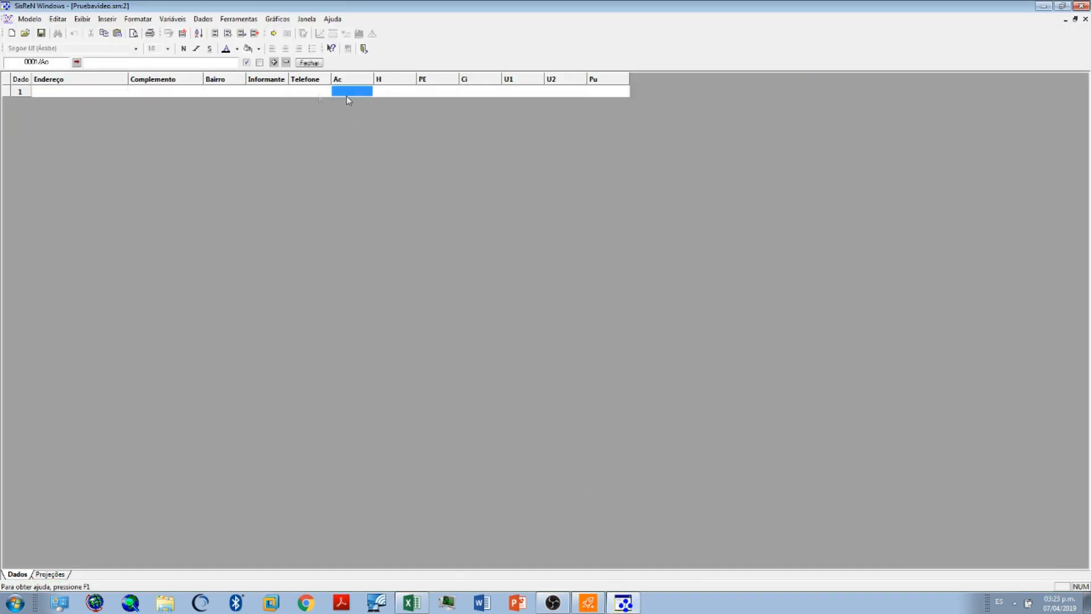
click(203, 18)
click(206, 31)
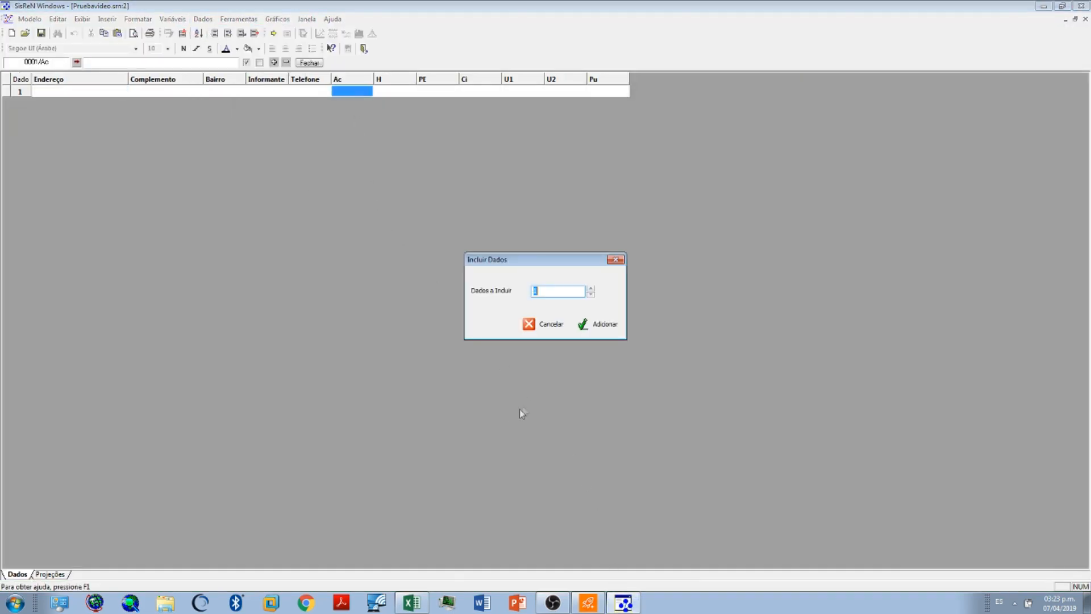
text(29)
click(598, 324)
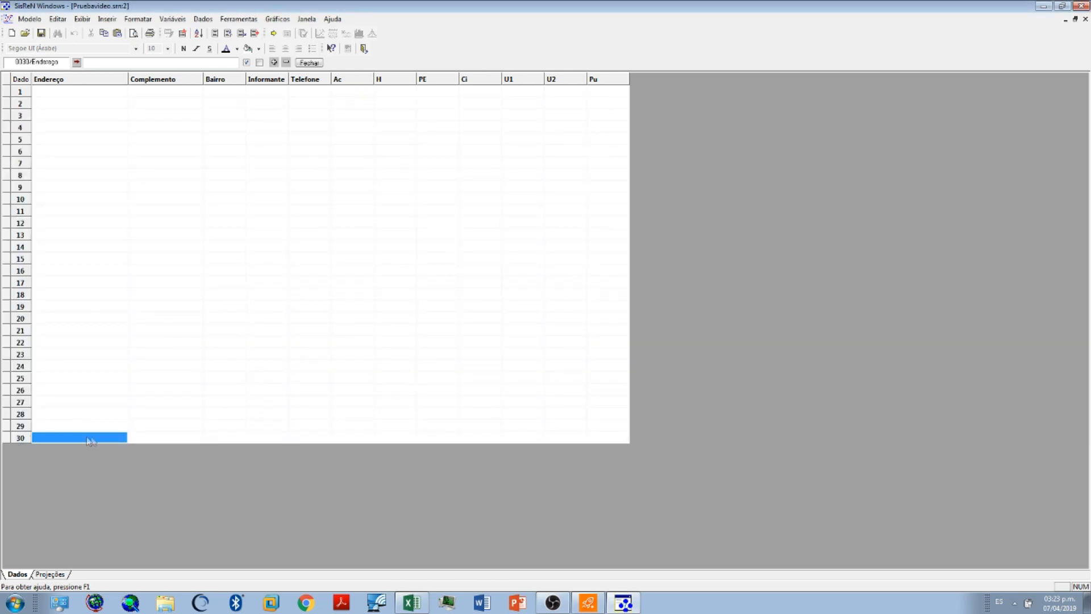
Switch to Excel and copy the Ac through Pu values of all 30 records, range E2:K31, without the headers
click(411, 602)
scroll(147, 253, up, 2)
scroll(148, 253, up, 2)
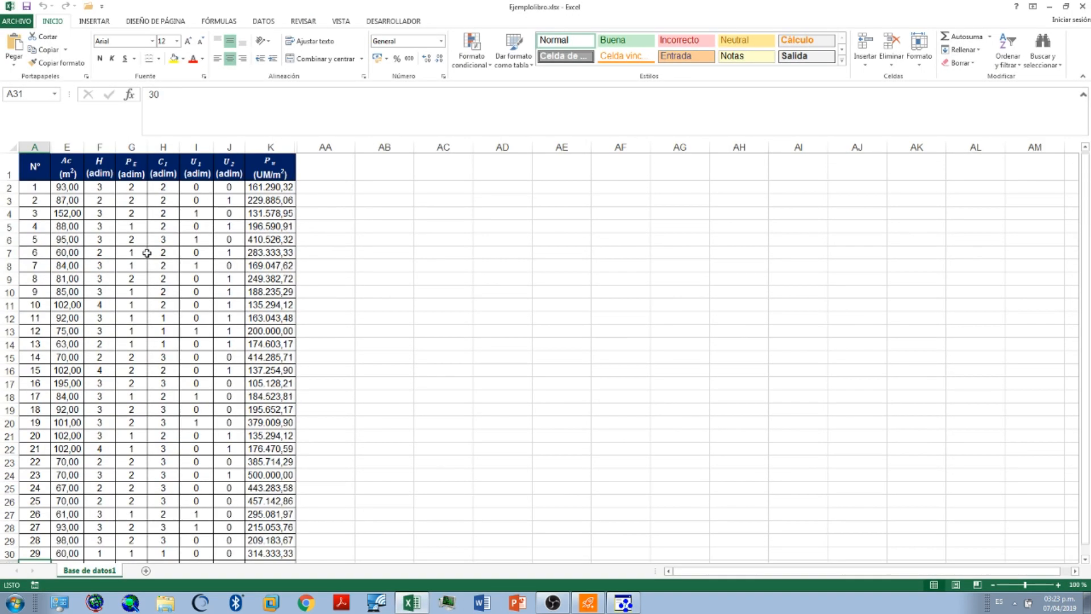
drag(57, 187, 262, 540)
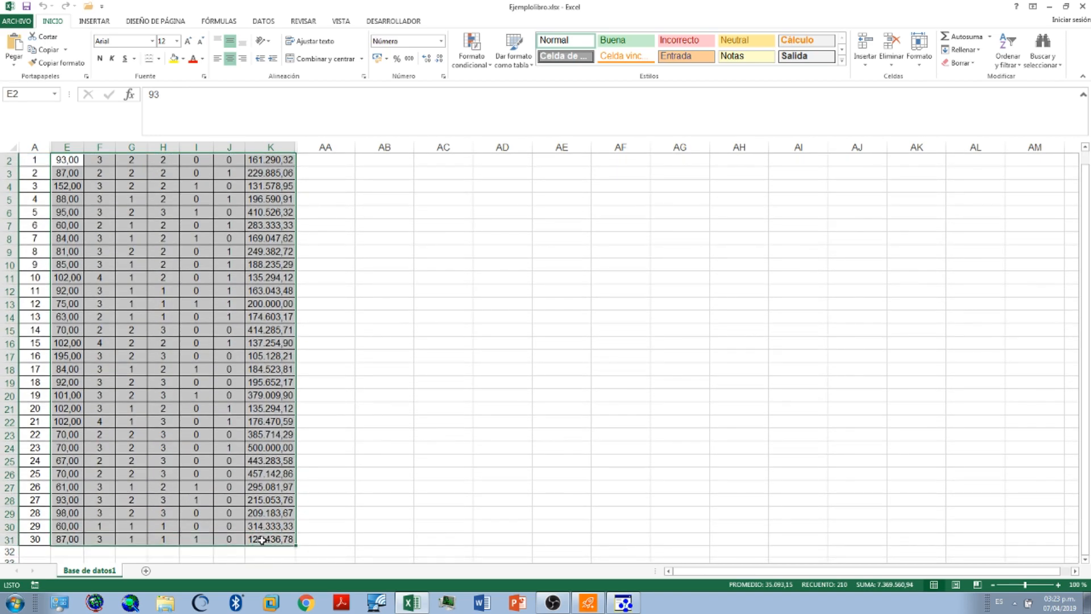
key(ctrl+c)
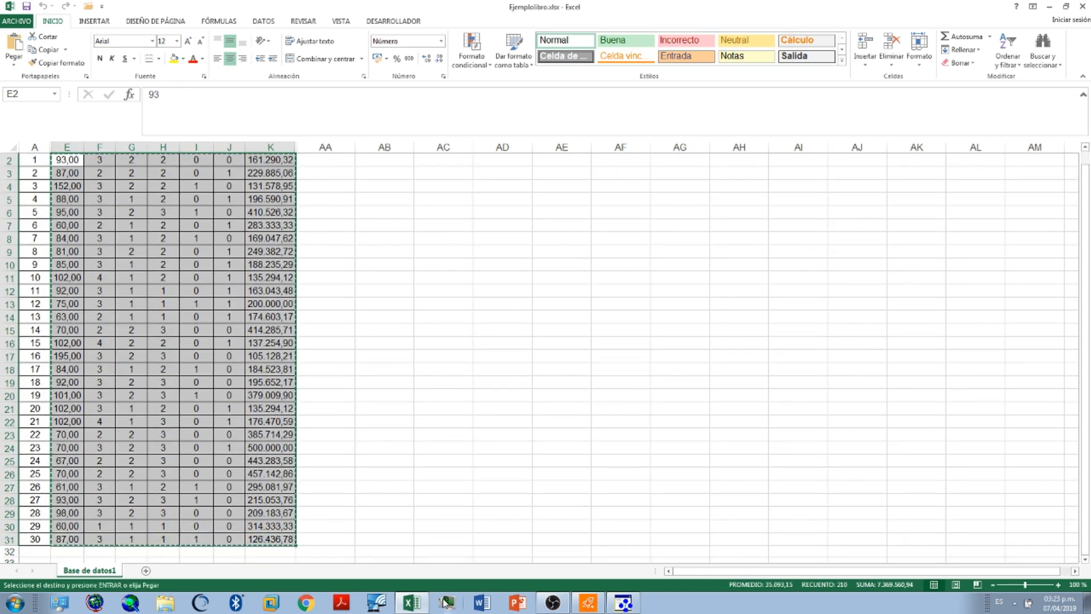
Switch to SisReN, paste the copied values starting at the Ac cell of record 1, and save the model
click(623, 602)
click(354, 92)
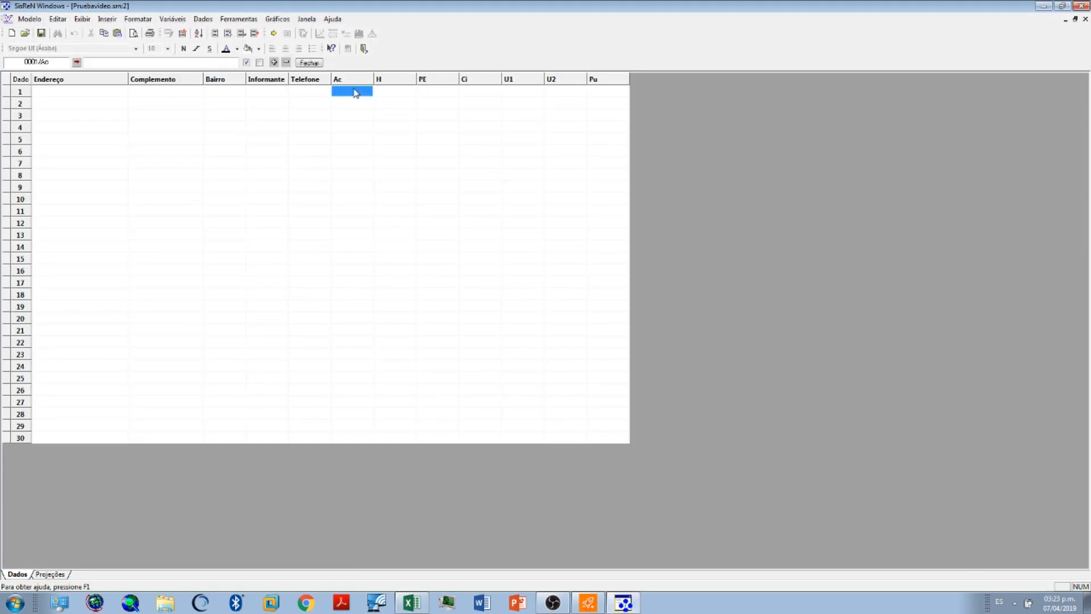
key(ctrl+v)
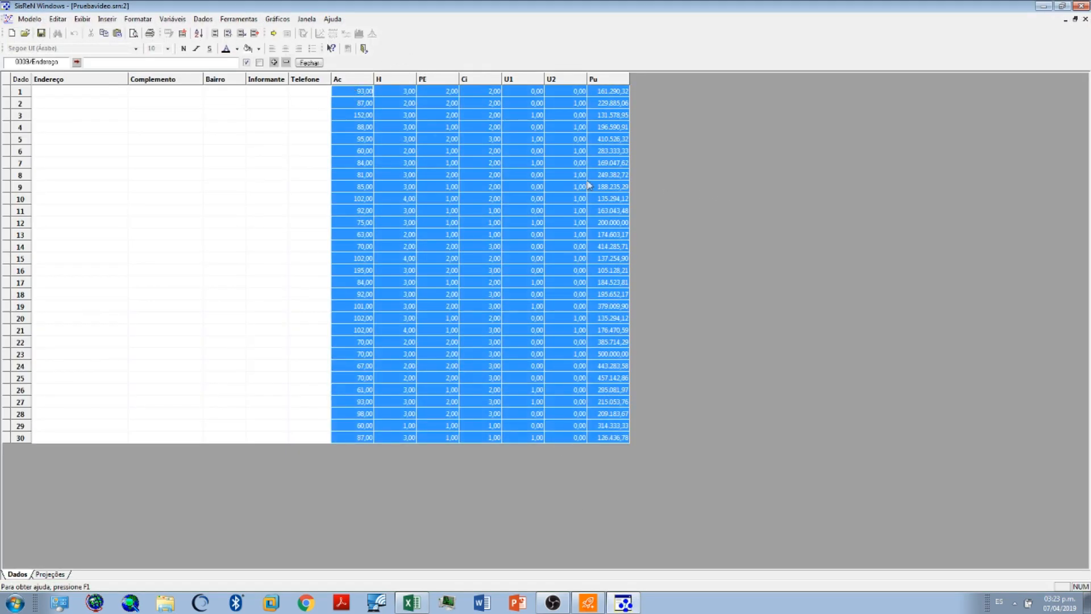
click(41, 34)
click(275, 187)
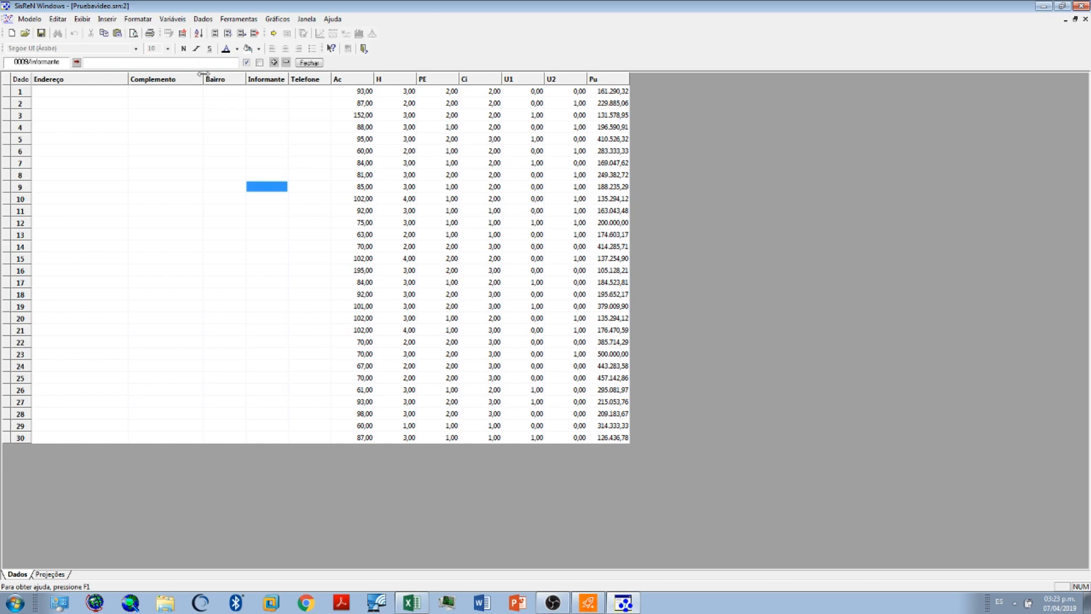
Display the variables and examine the scatter graphs of Ac, H, PE, Ci, U1 and U2 against Pu
click(173, 22)
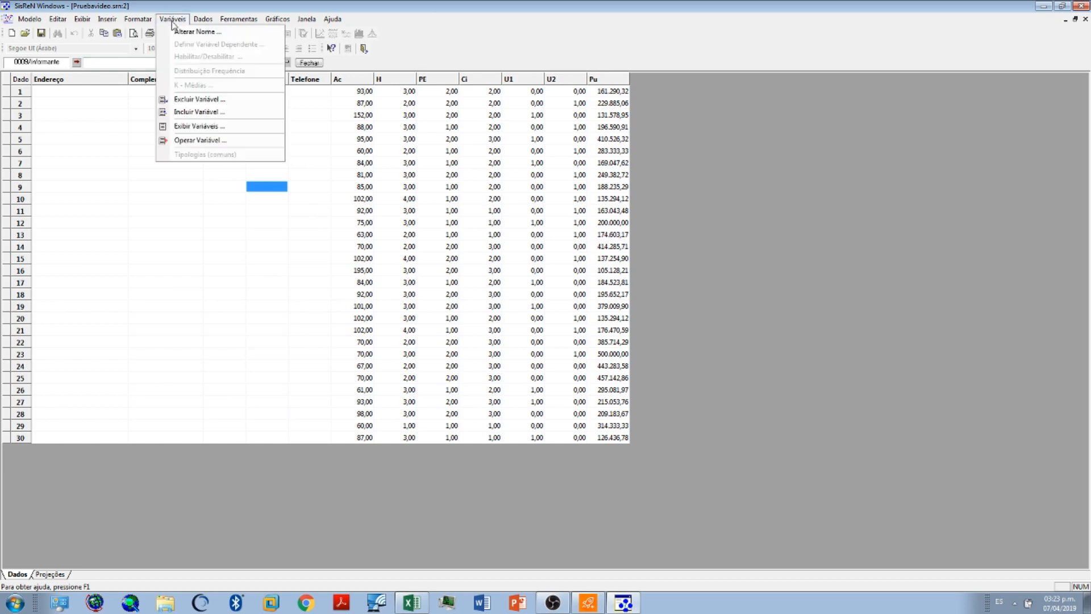
click(183, 125)
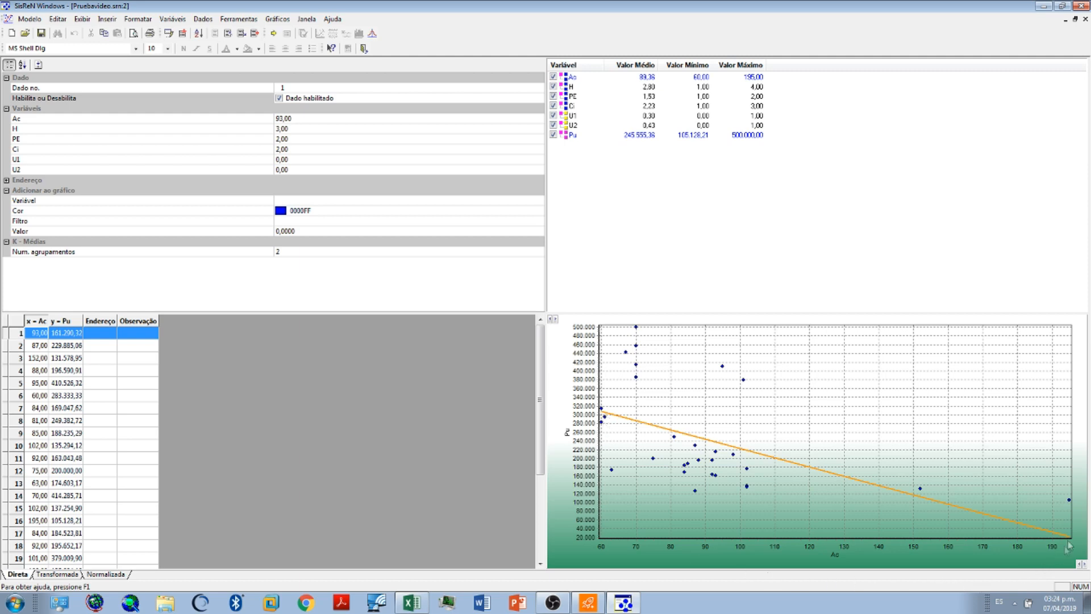
click(1084, 565)
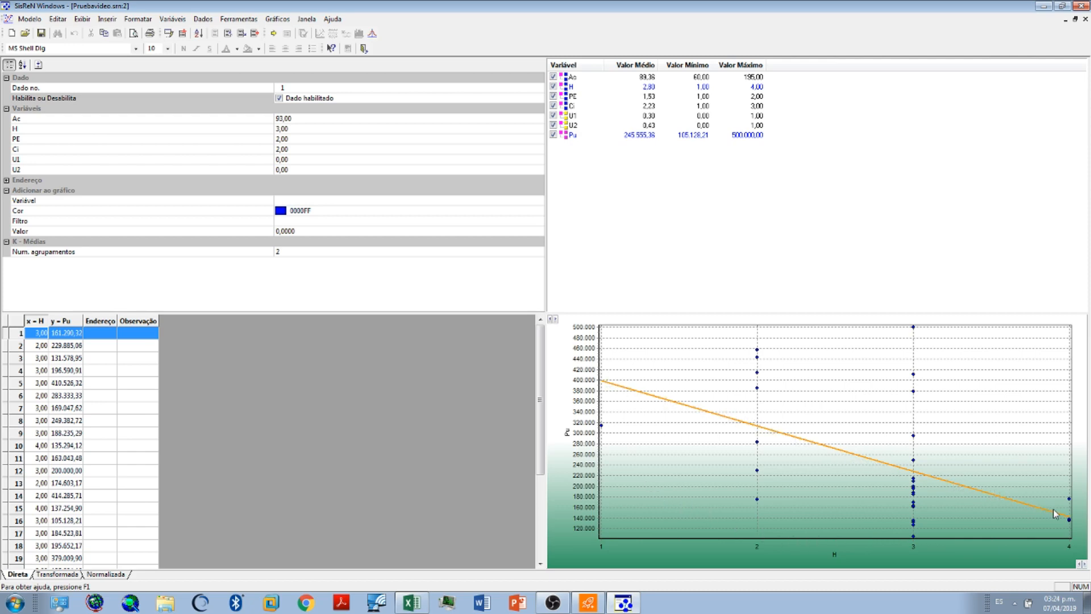
click(1083, 565)
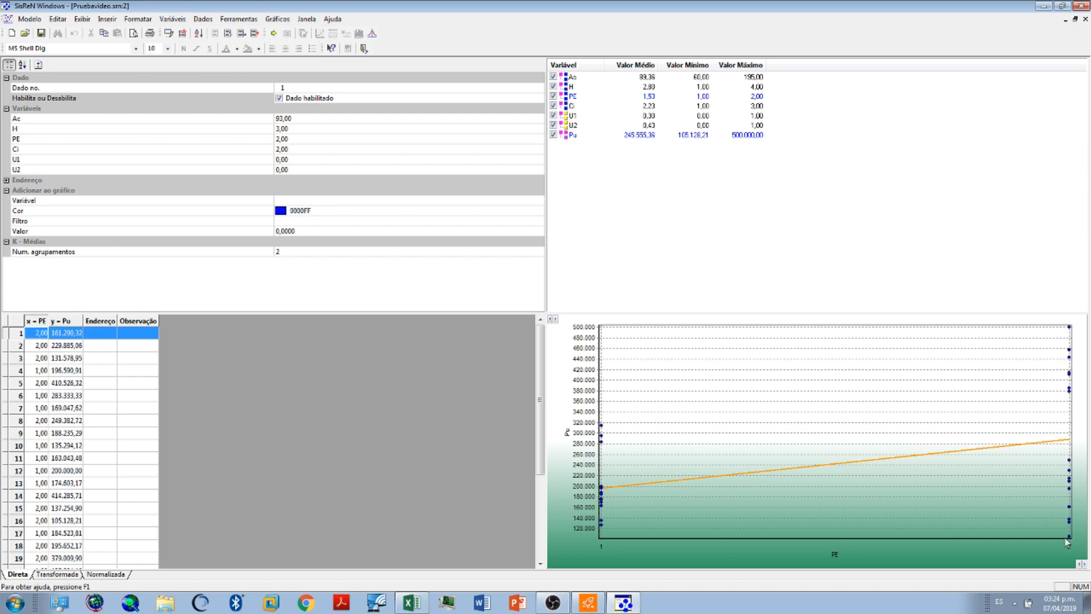
click(1083, 564)
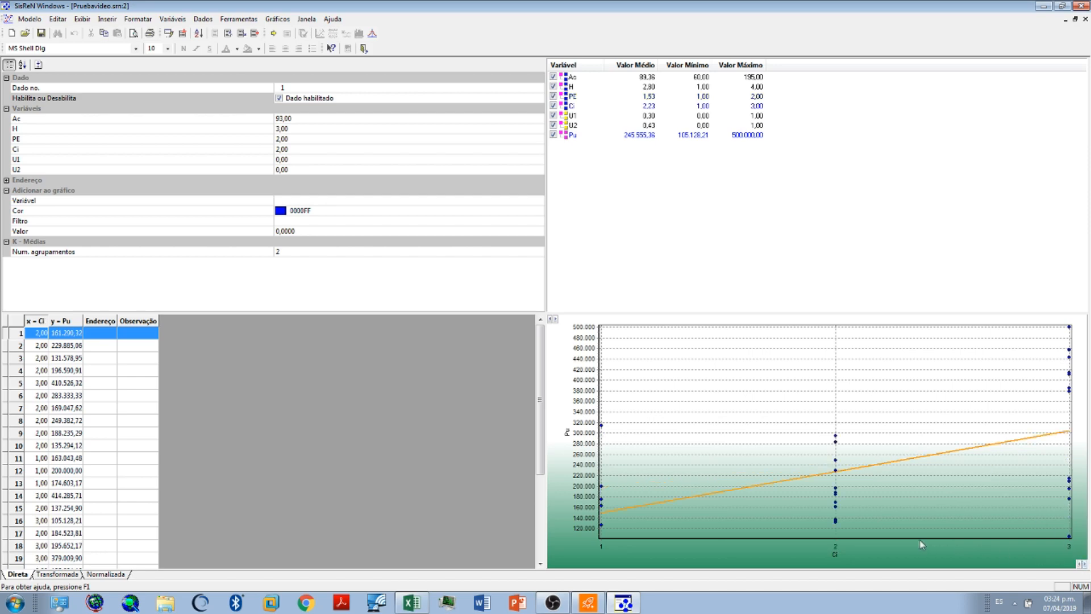
click(1083, 564)
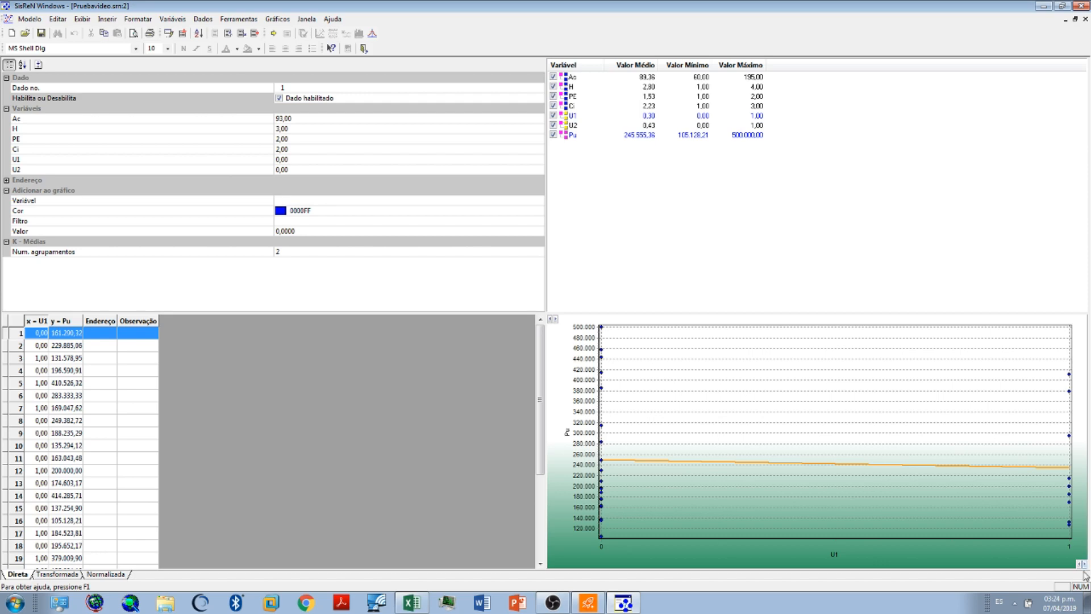
click(1083, 565)
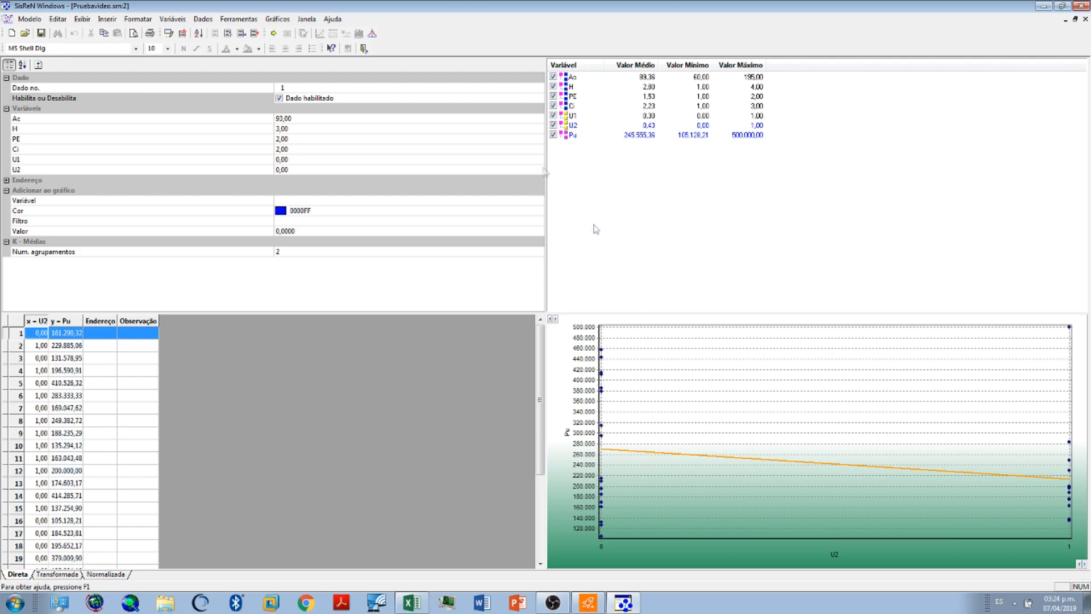
Review the mean, minimum and maximum values of each variable from Ac to Pu
click(593, 77)
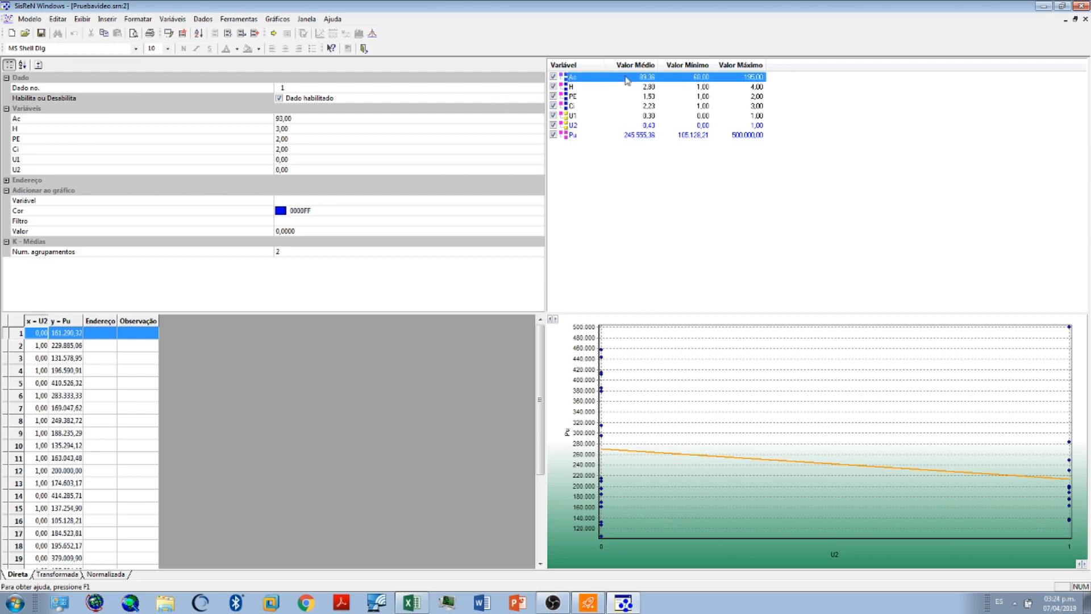
click(651, 88)
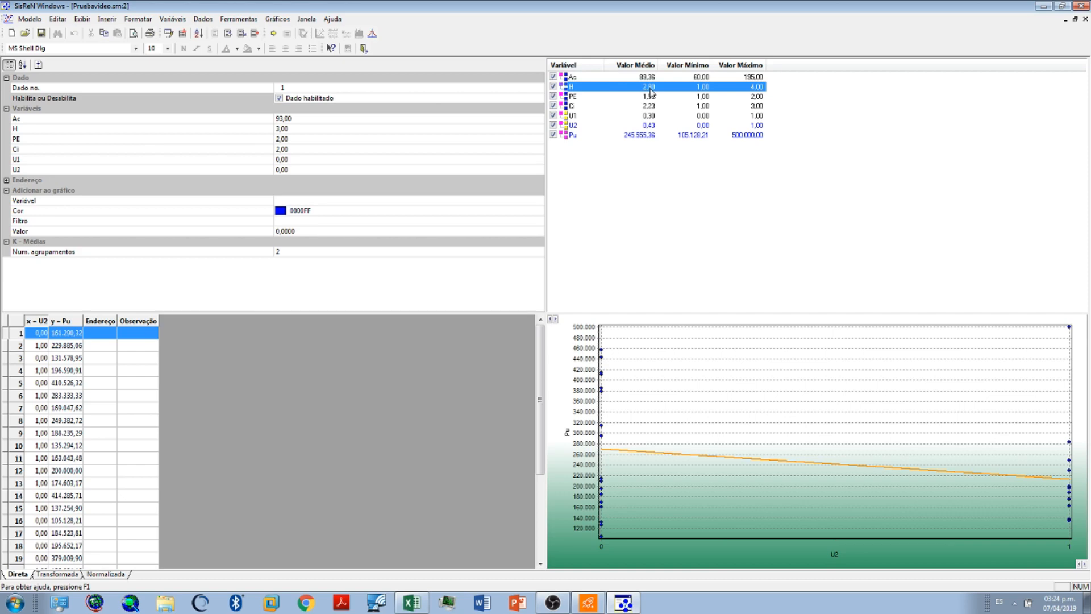
click(652, 97)
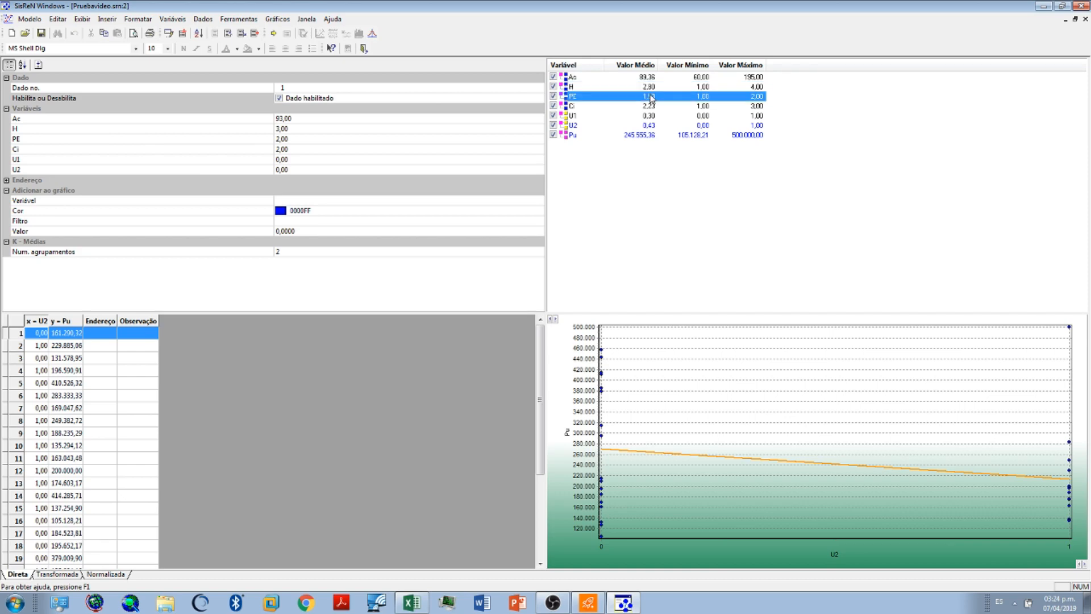
click(650, 108)
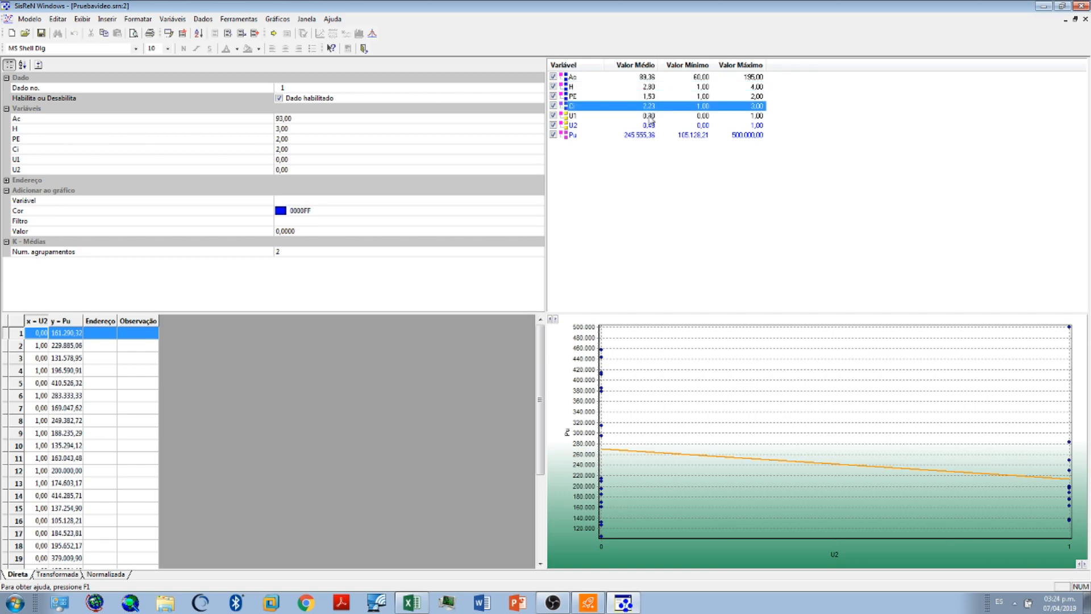
click(651, 116)
click(651, 126)
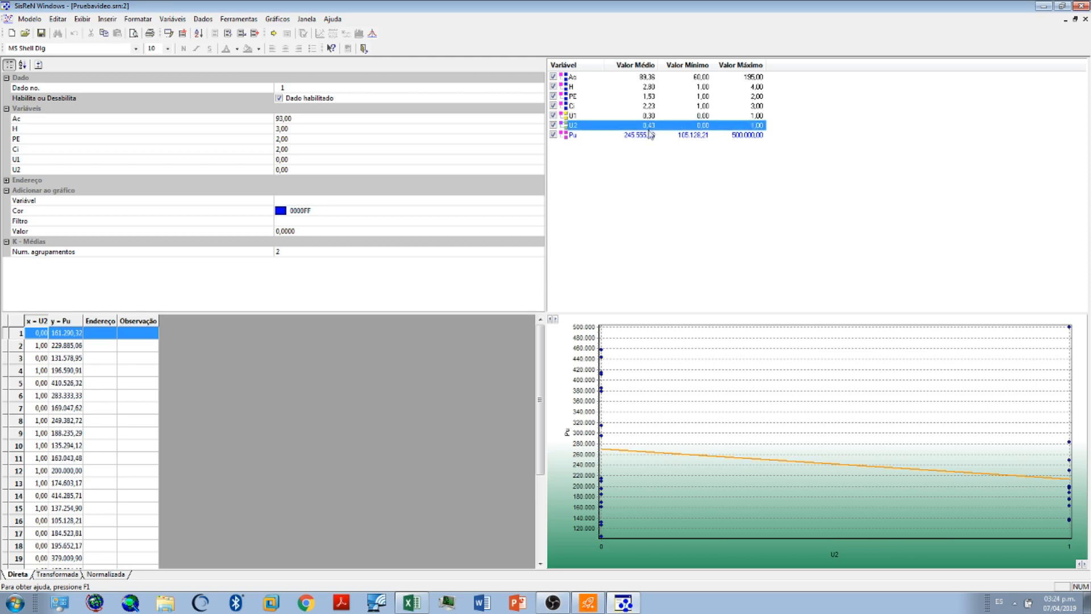
click(647, 135)
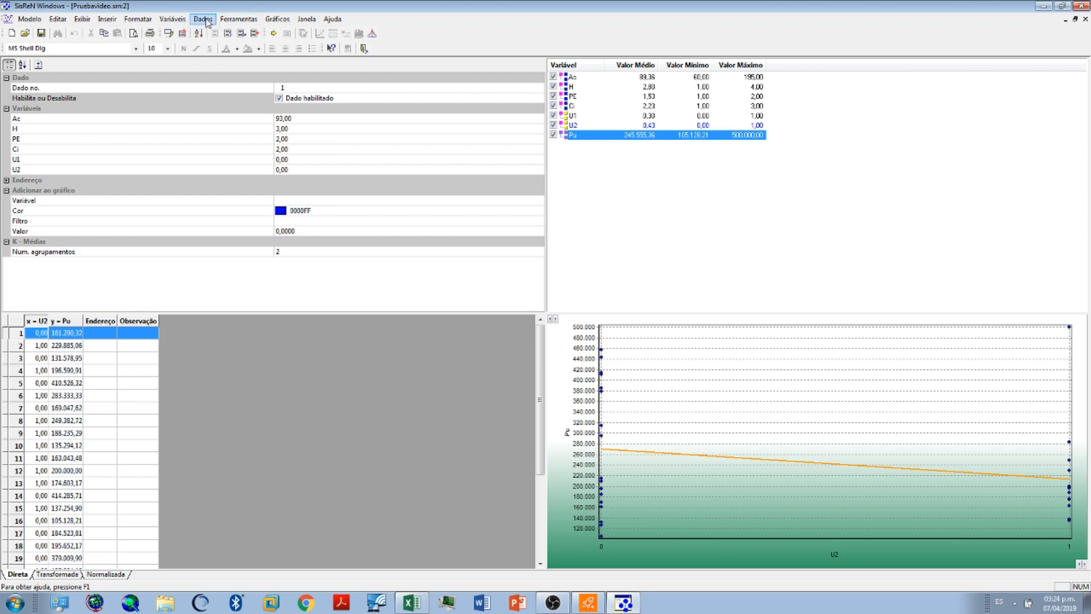
Calculate the regression with the Dirigido method, using x for Ac through U2 and ln(x) for Pu, with variable analysis enabled
click(273, 34)
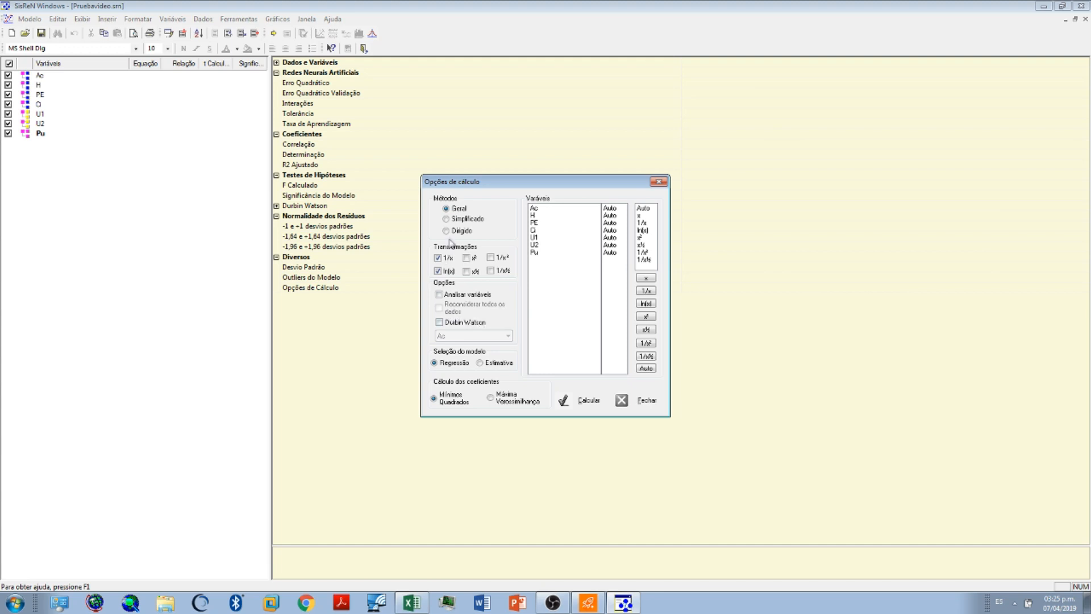
click(449, 231)
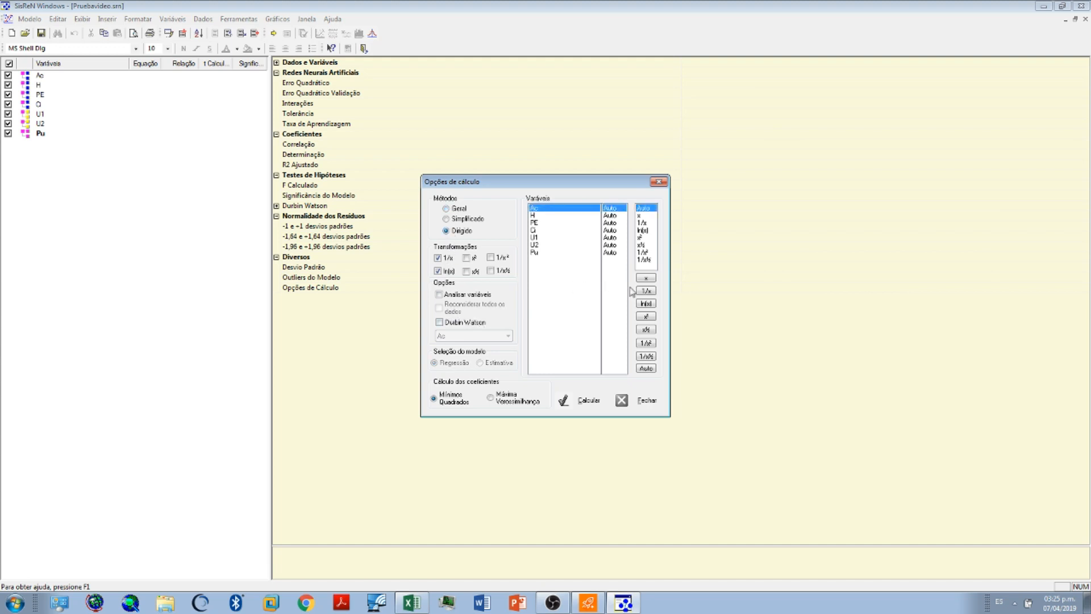
click(646, 279)
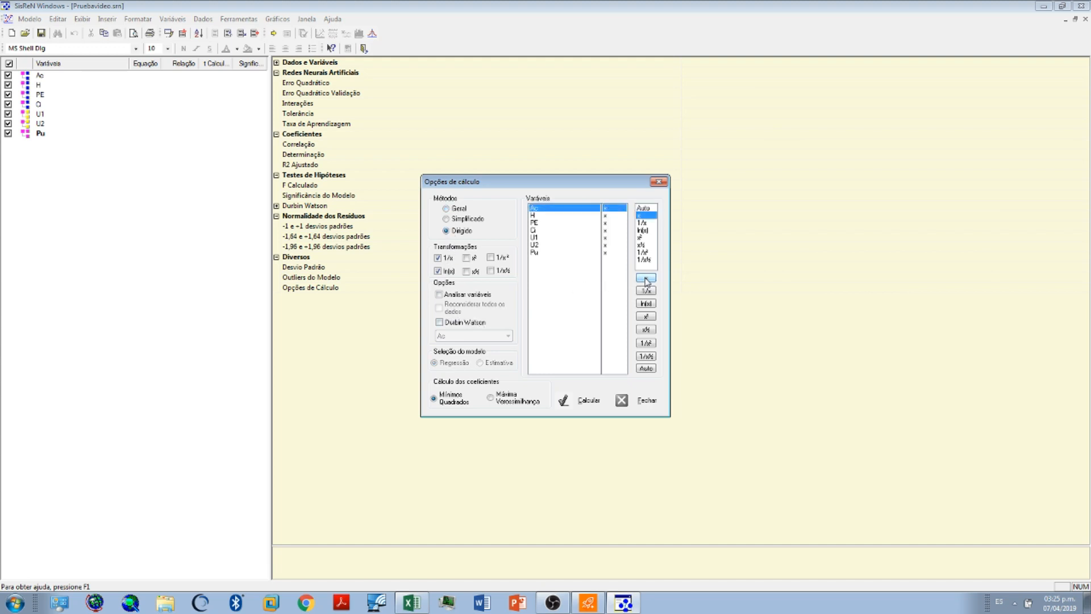
click(616, 253)
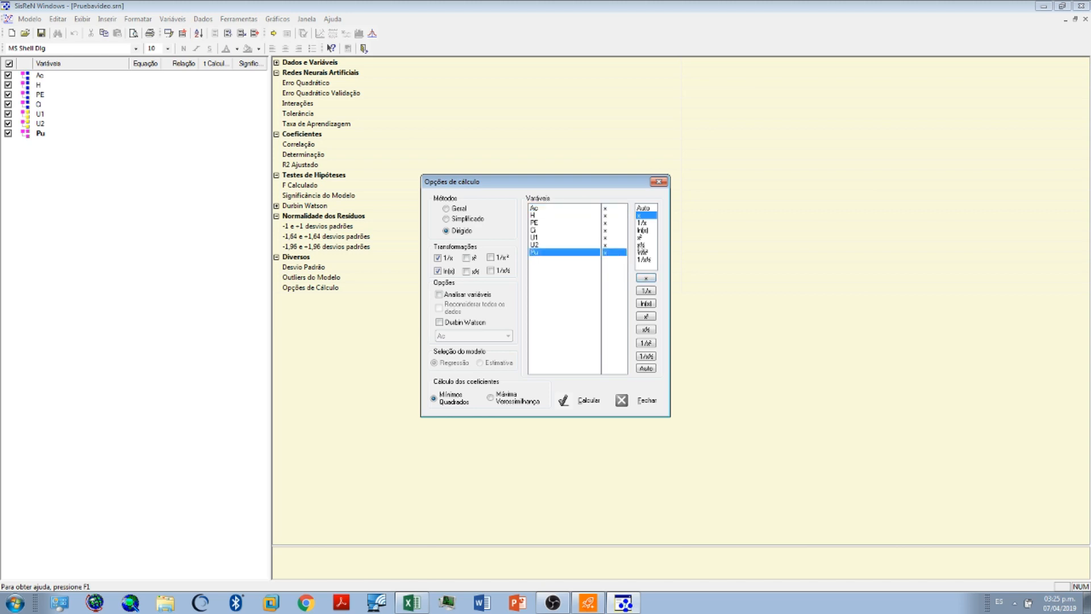
click(643, 230)
click(440, 295)
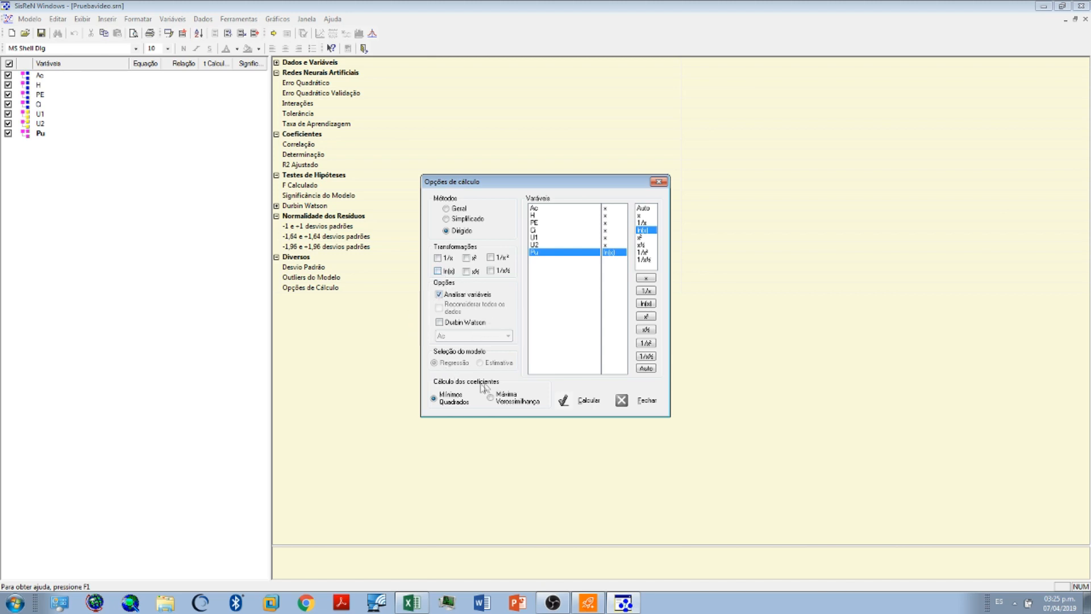
click(584, 402)
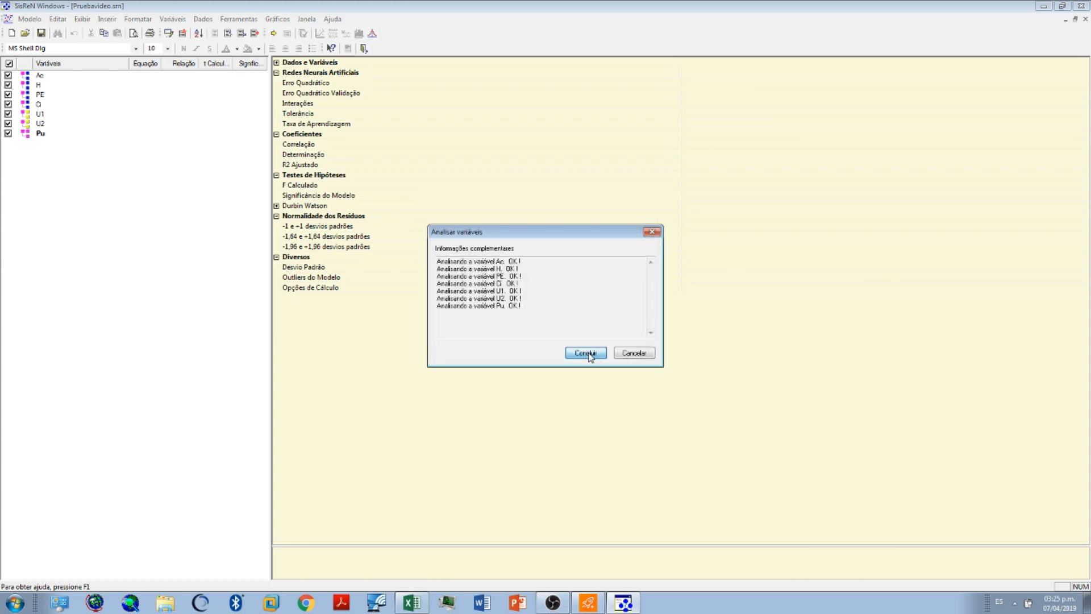
click(586, 353)
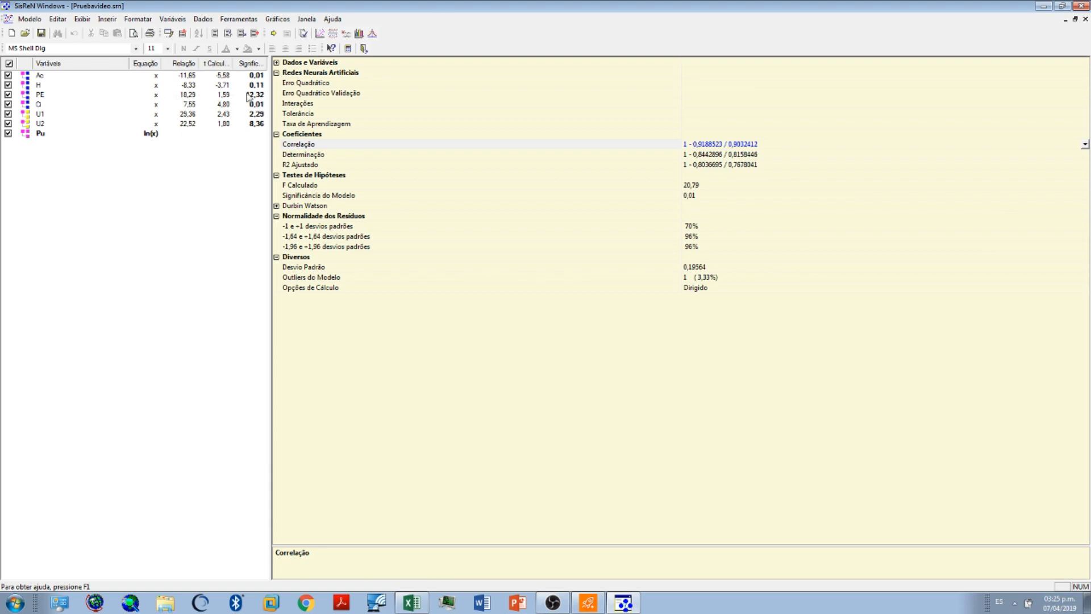
Review the data and variable totals in the regression results, then examine the regression residuals graph with record numbers on its points
click(277, 62)
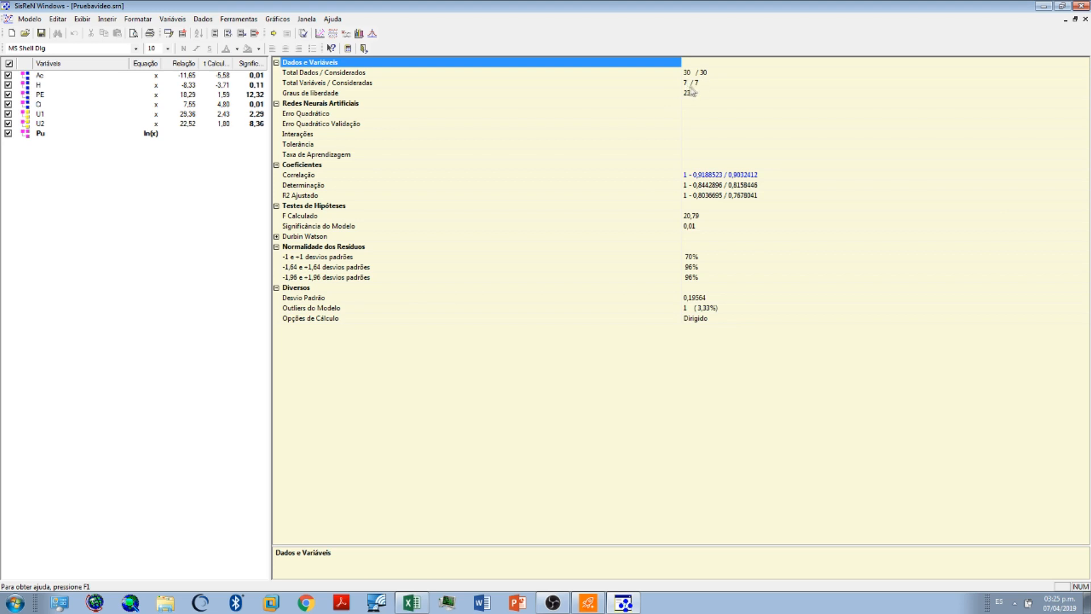
click(277, 105)
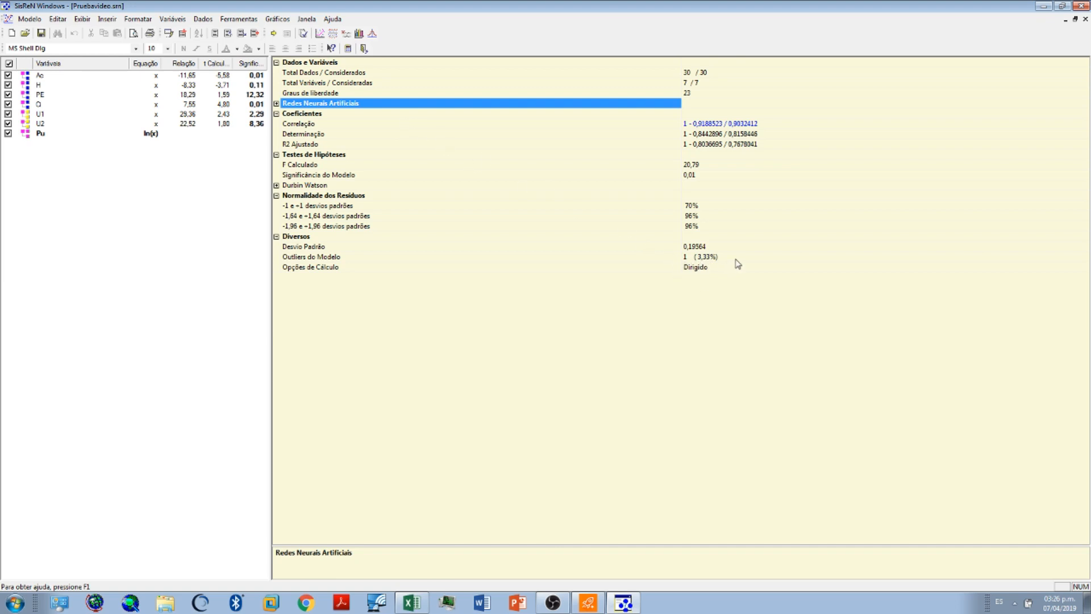
click(333, 35)
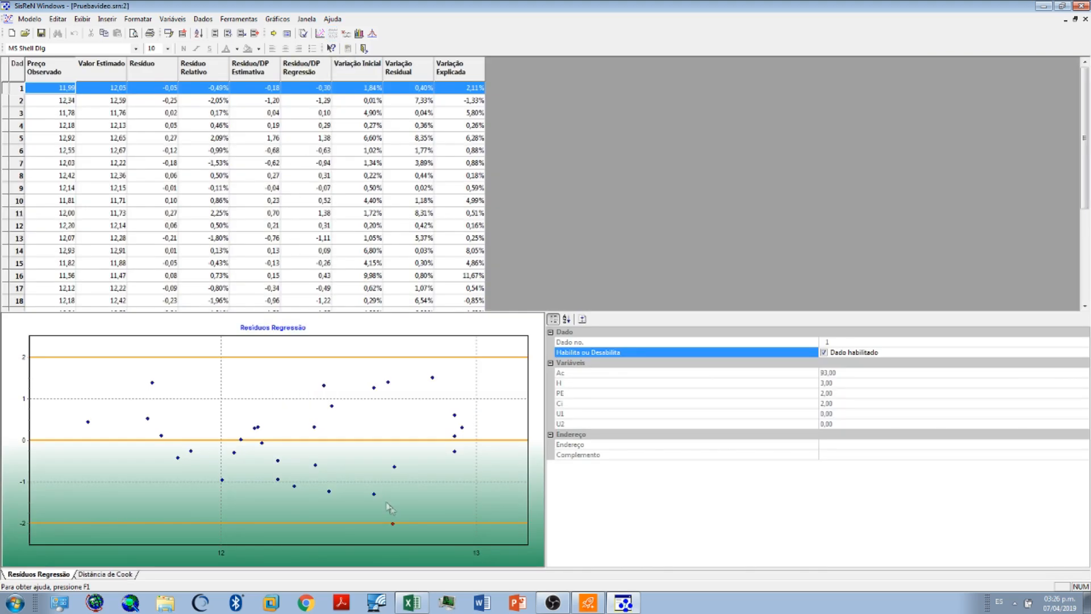
click(294, 513)
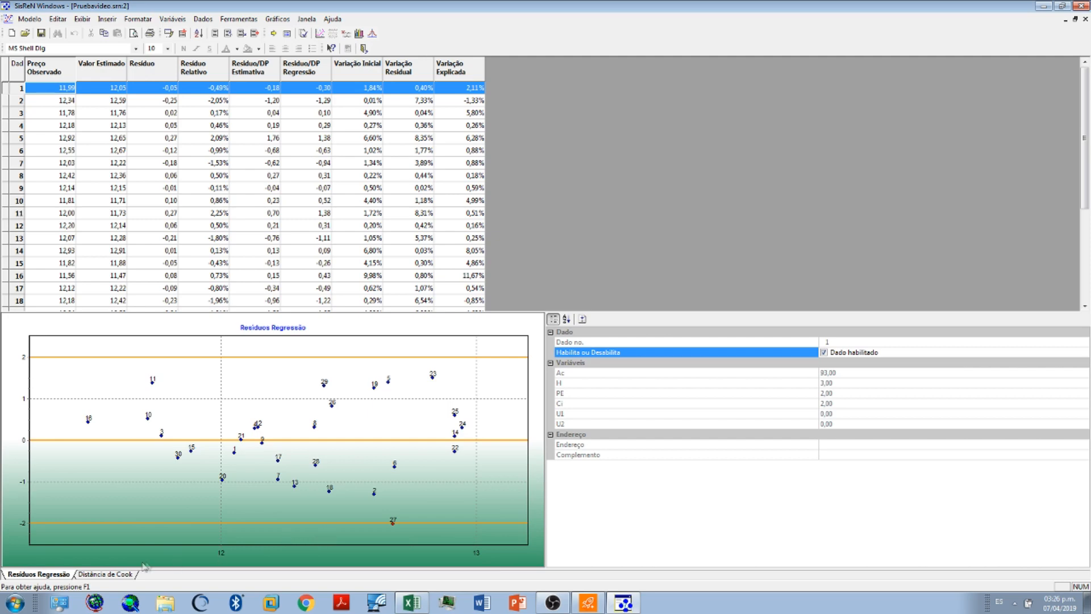
Open the data records for editing and disable record 27
click(203, 19)
click(211, 45)
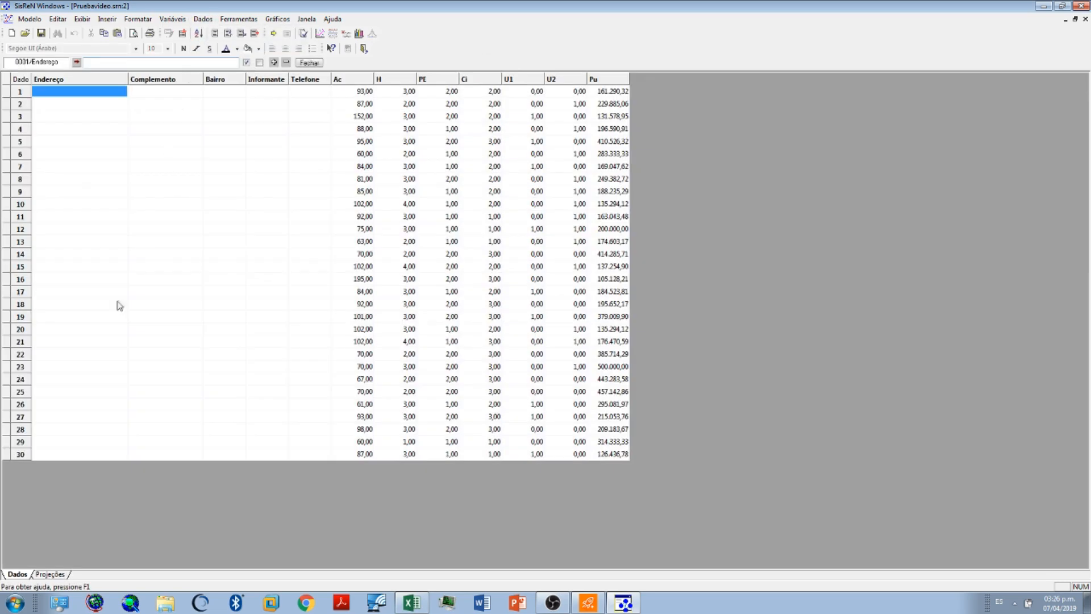
click(62, 416)
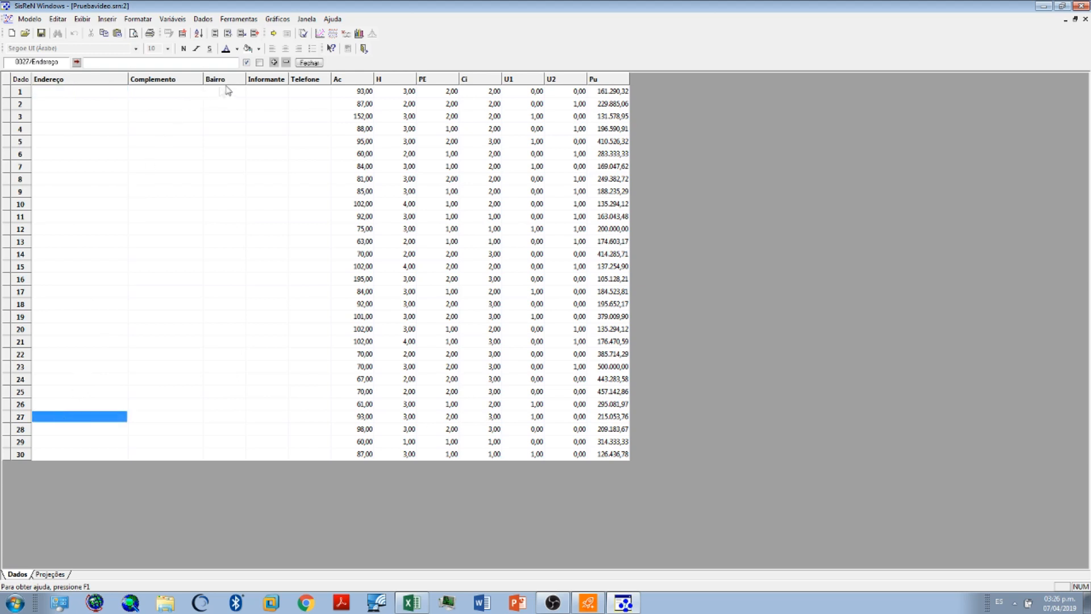
click(259, 63)
Save the changes to Pruebavideo.srn and recalculate the regression with the same Dirigido options
click(273, 34)
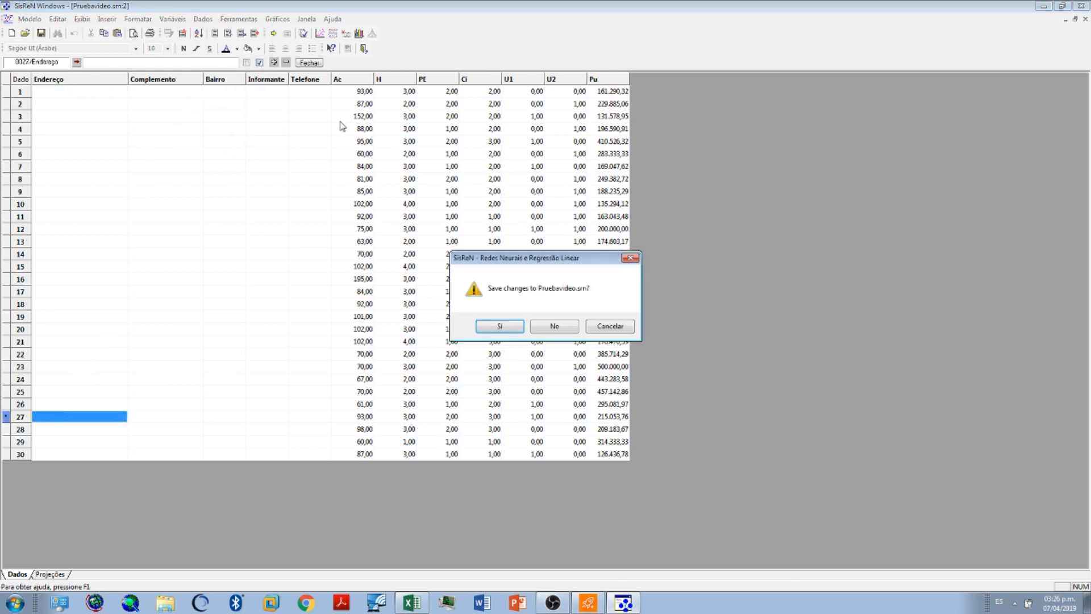
click(499, 325)
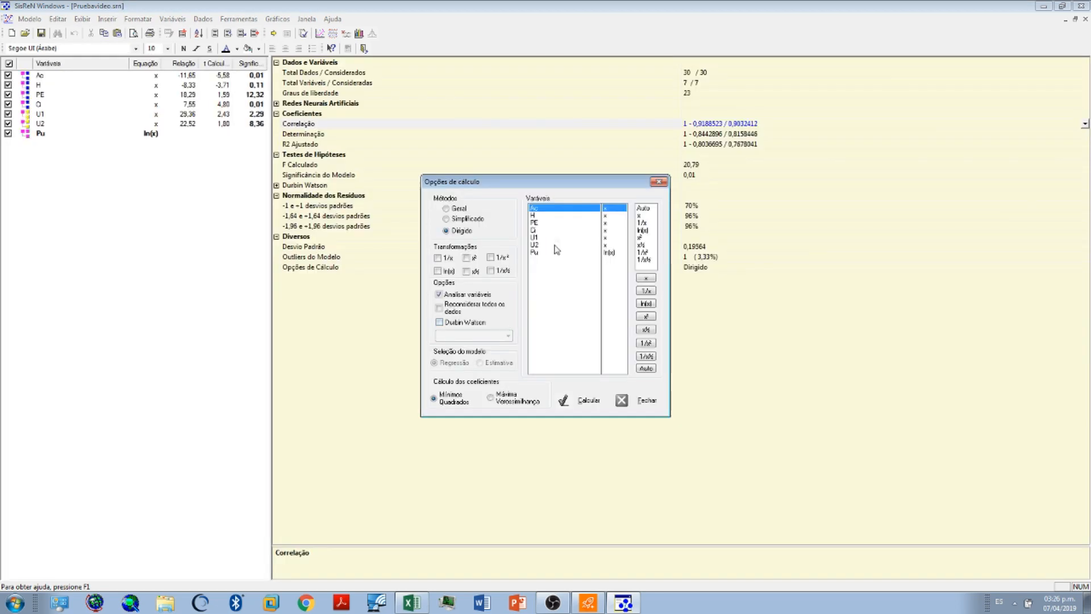
click(587, 400)
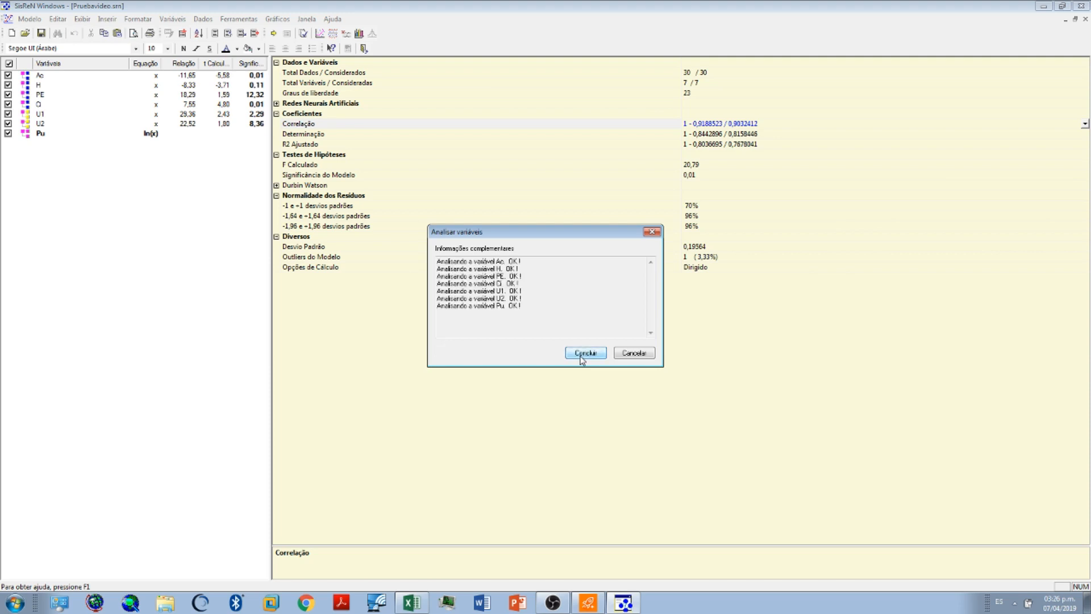
click(584, 353)
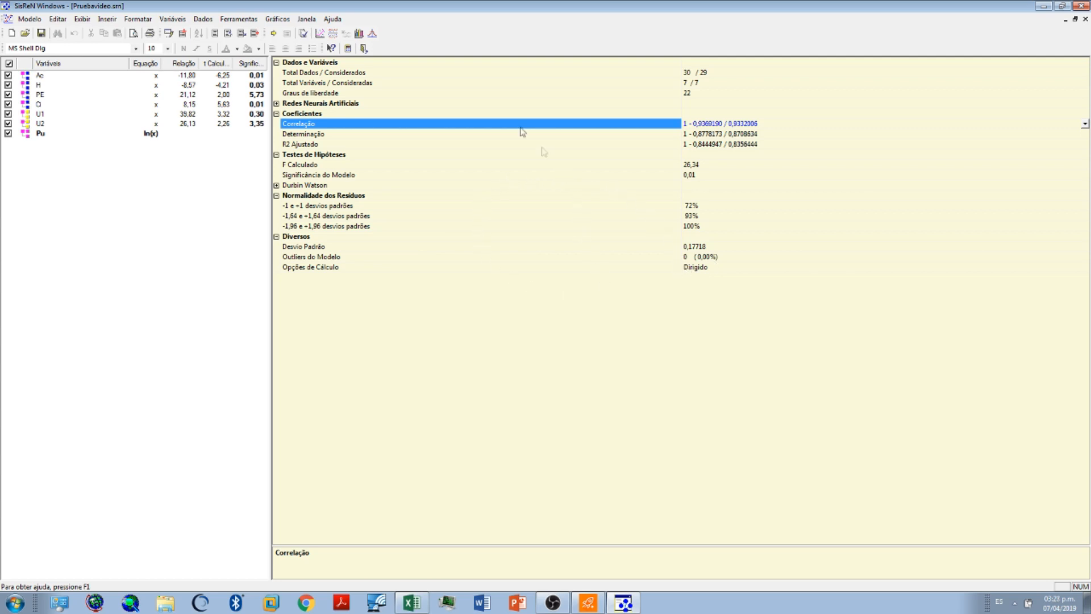
Examine the recalculated regression residuals and the Cook's distance graph
click(333, 34)
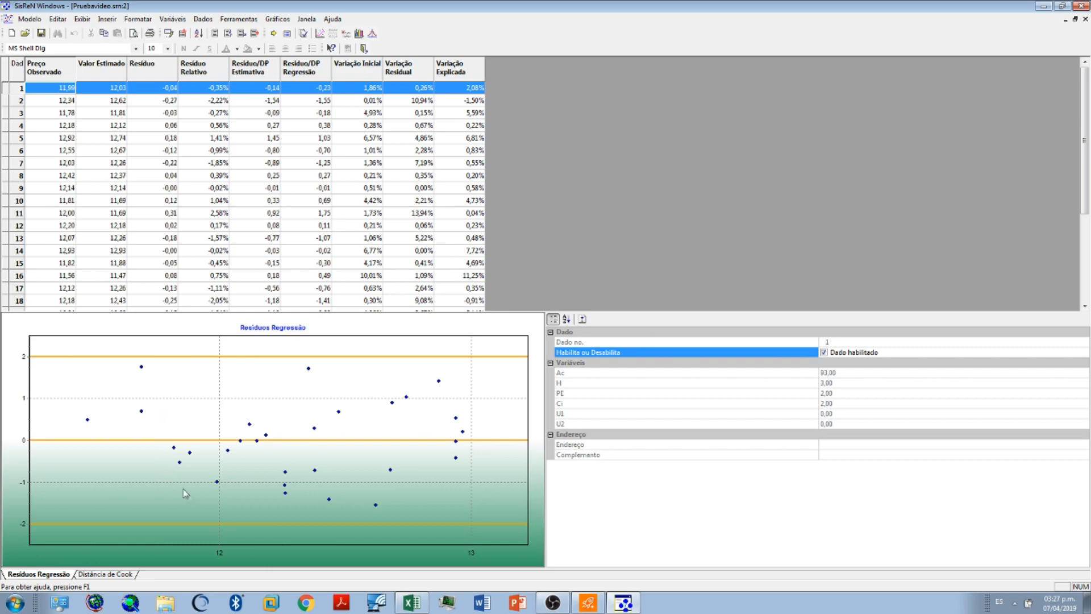
click(112, 575)
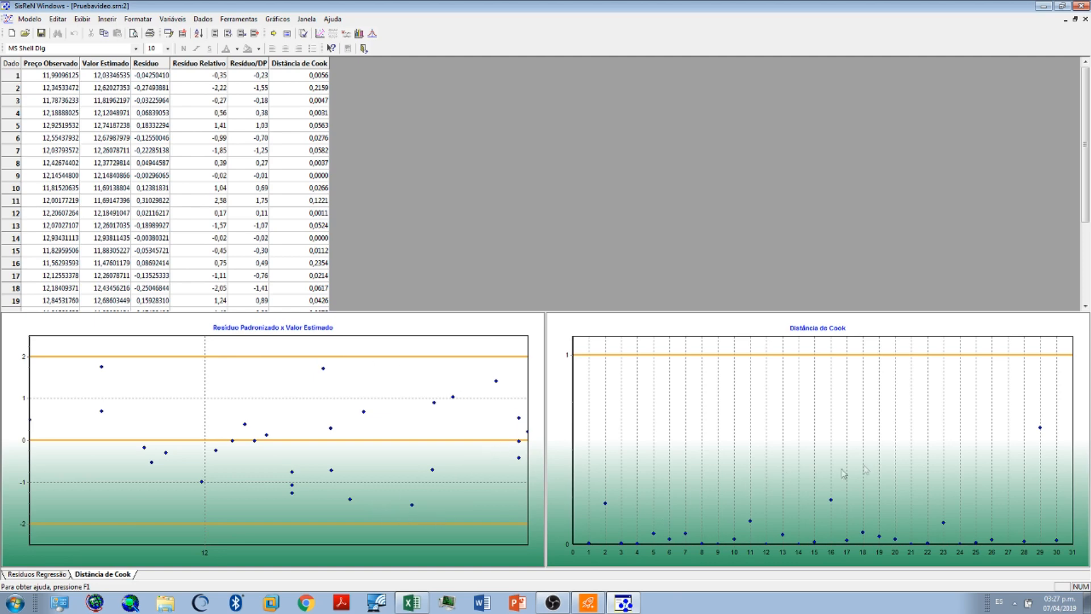
click(54, 575)
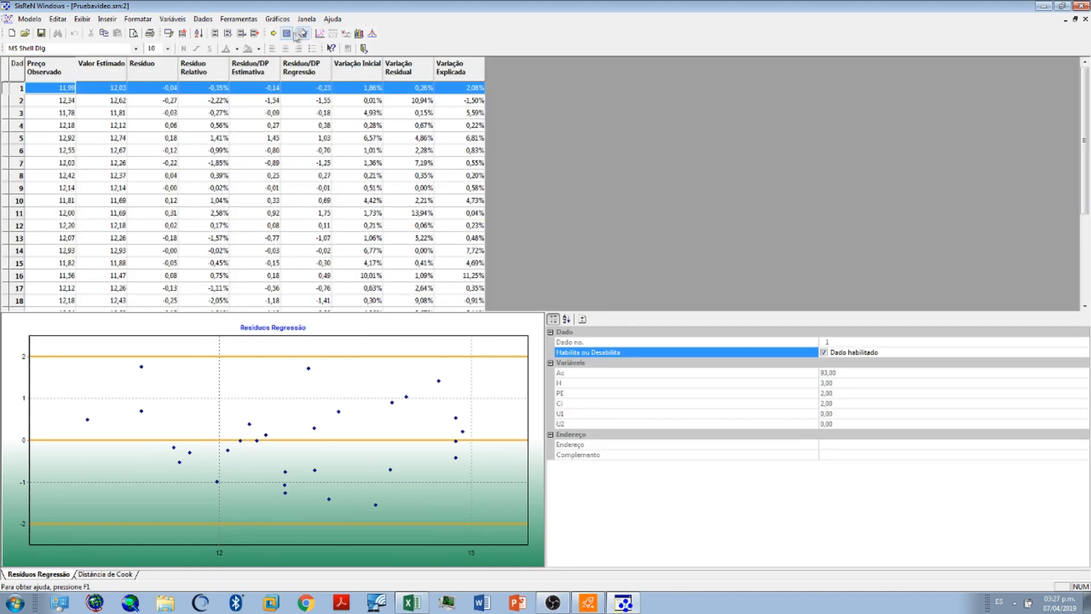
Review the isolated and influence correlations between variables, and examine the observed versus estimated price graph and the frequency distribution
click(359, 33)
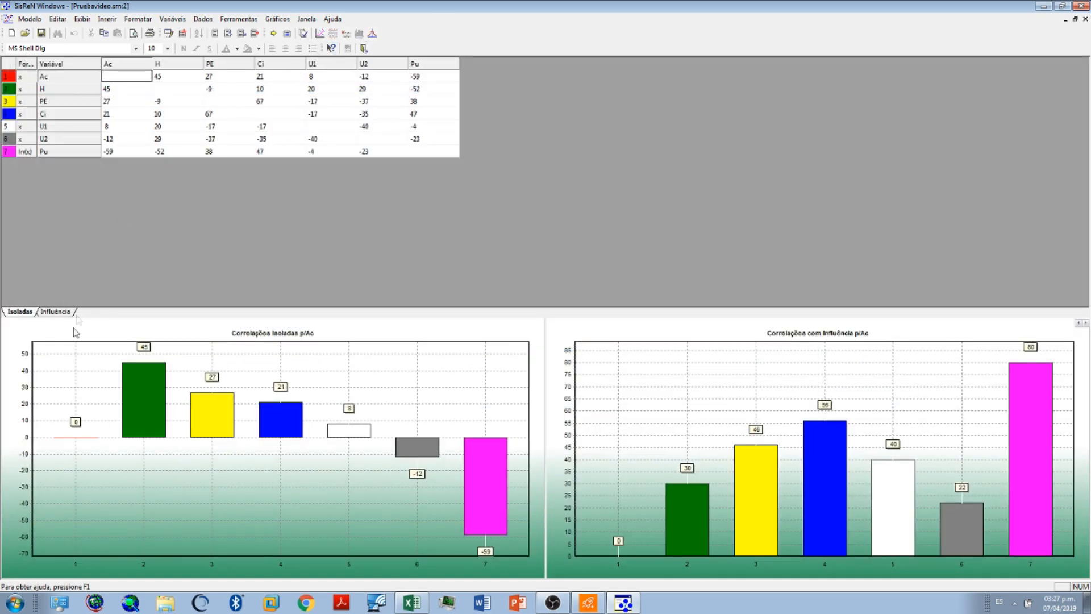
click(57, 312)
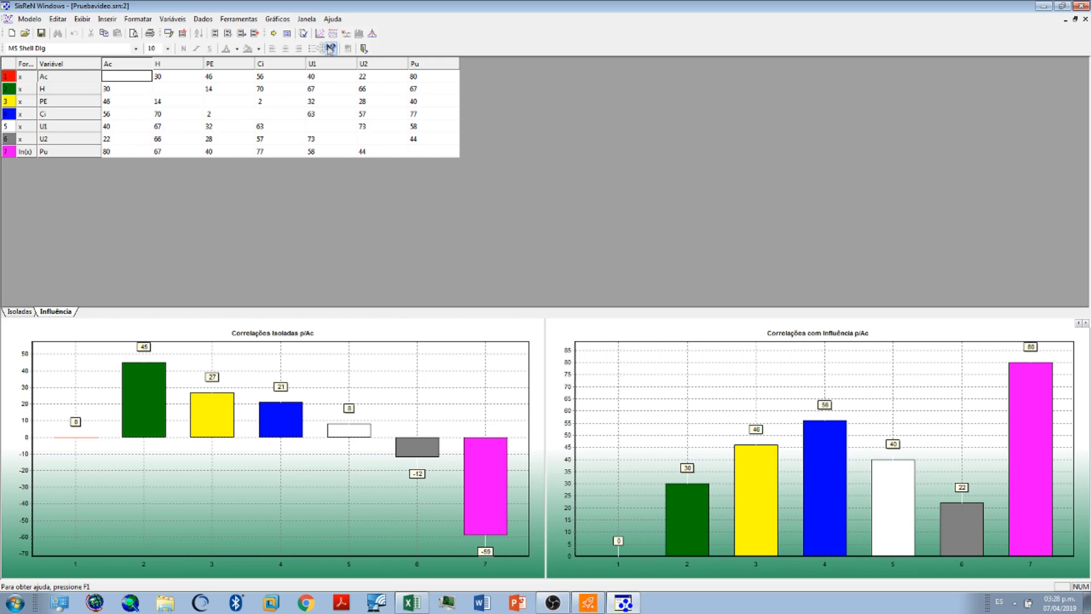
click(372, 35)
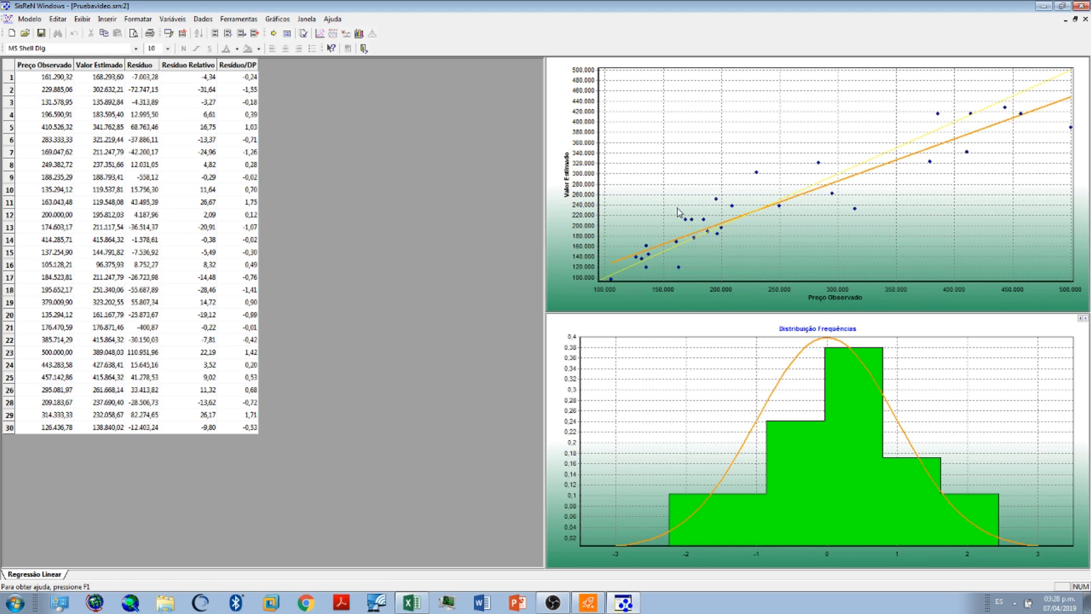
Review the estimation function for Pu and the regression equation for ln(Pu)
click(320, 34)
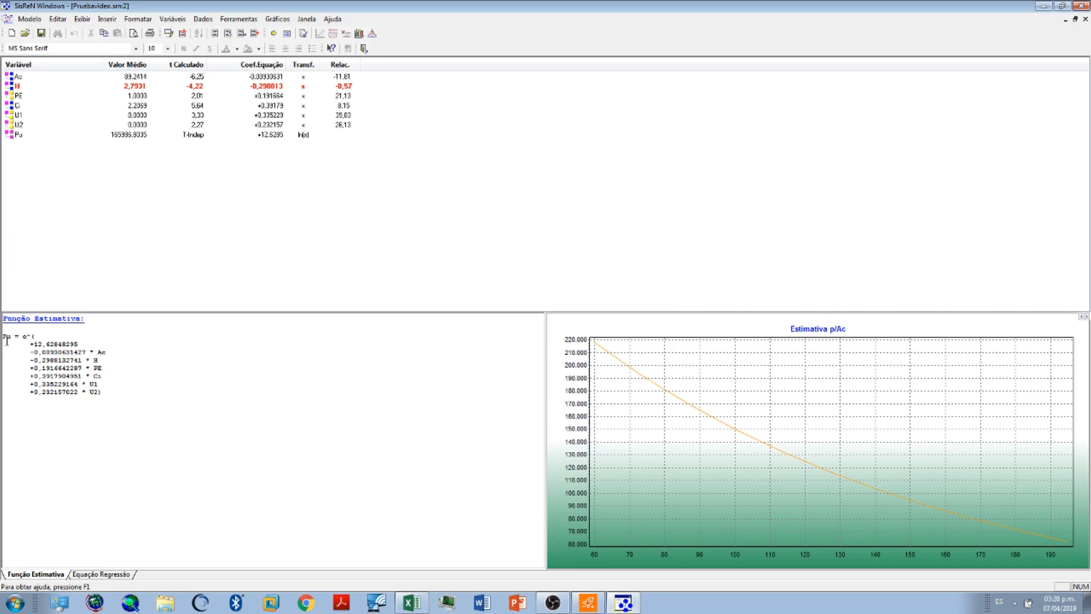
drag(32, 344, 120, 394)
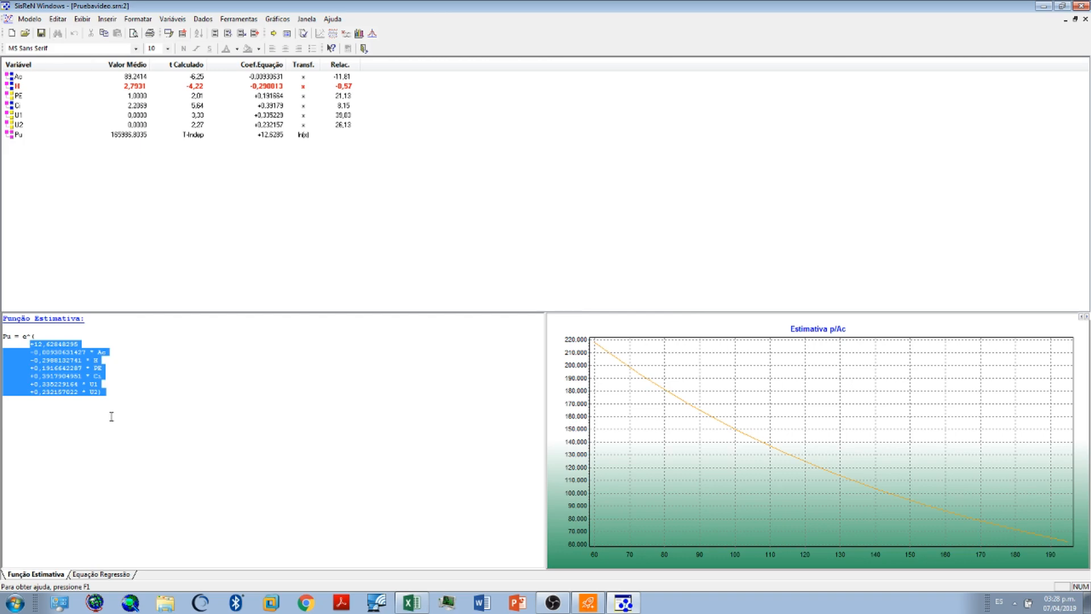
click(111, 417)
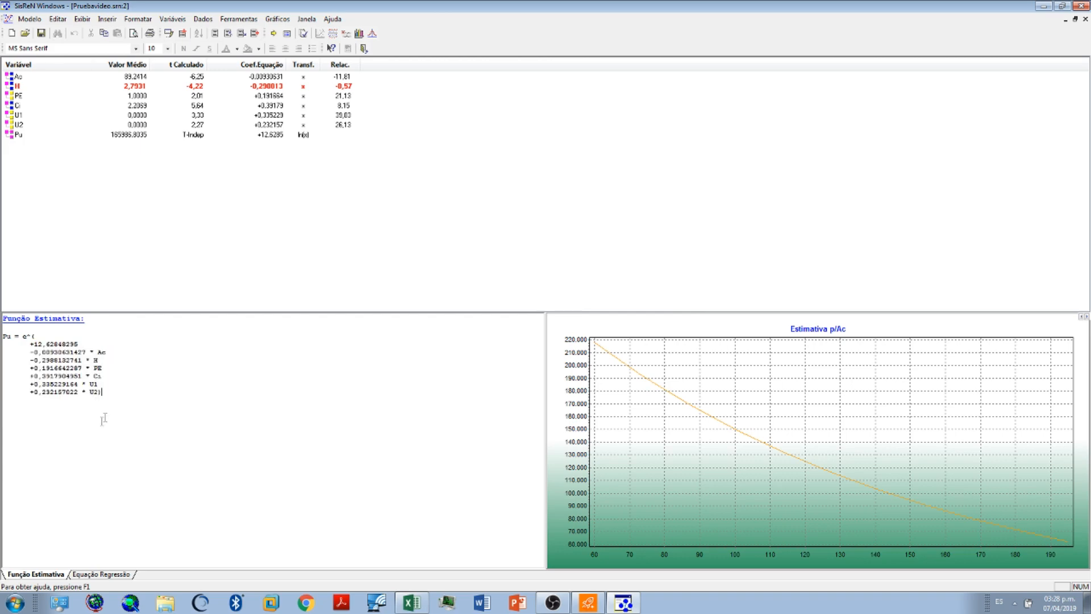
click(105, 575)
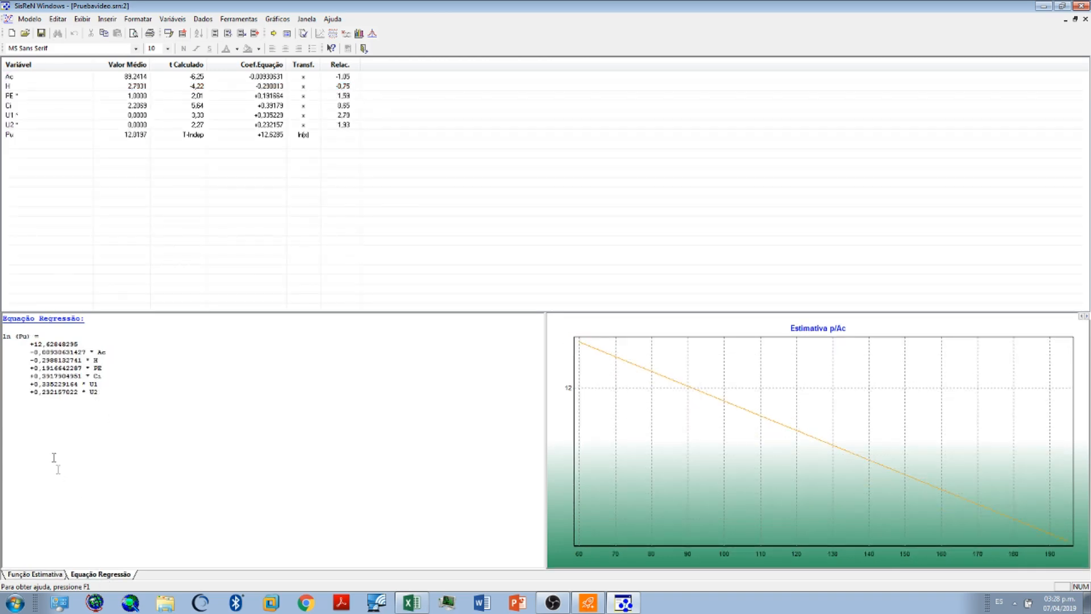
drag(4, 339, 126, 393)
click(138, 392)
Examine the regression equation's estimate graphs for H, PE, Ci, U1 and U2
click(1086, 317)
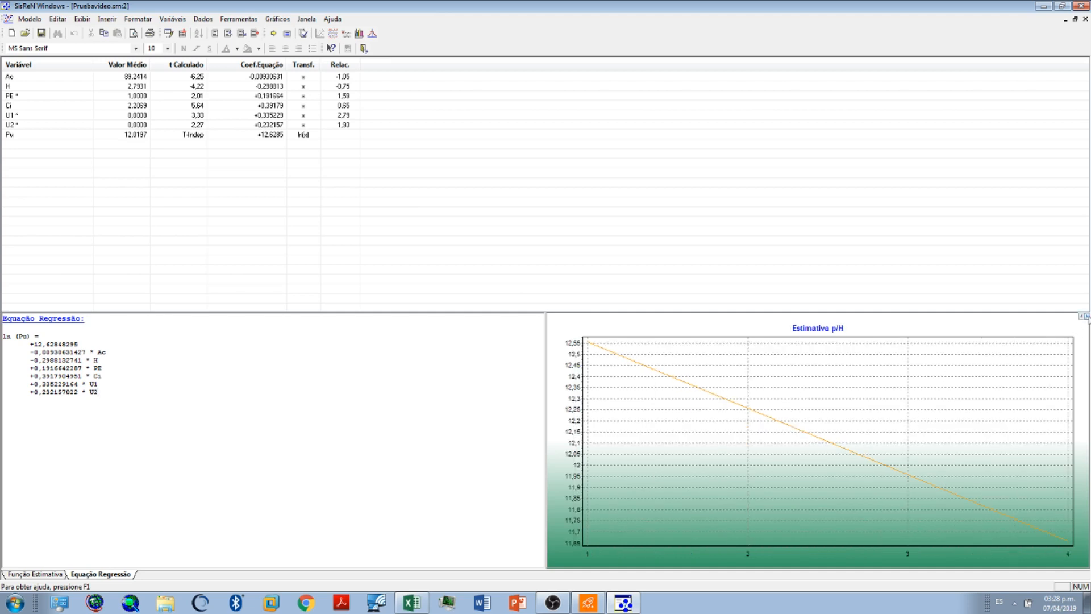
click(1087, 317)
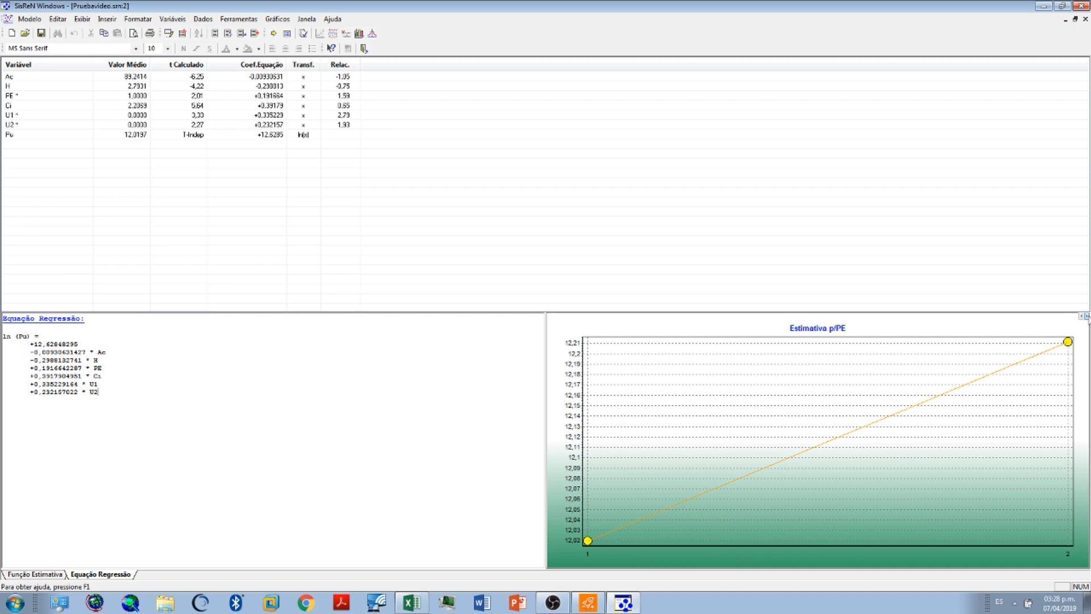
click(1087, 317)
click(1086, 317)
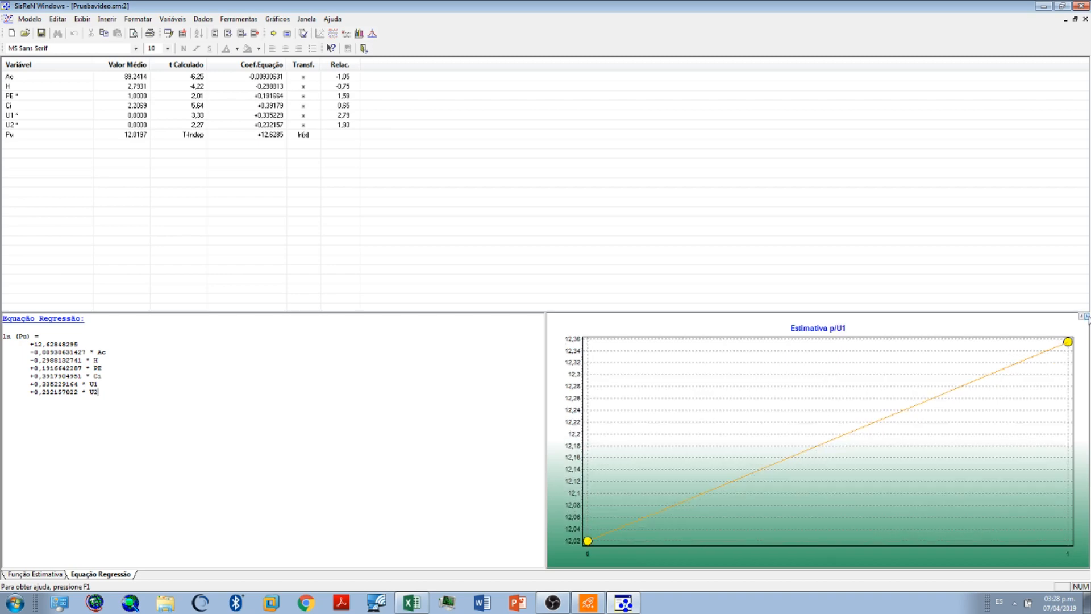
click(1087, 317)
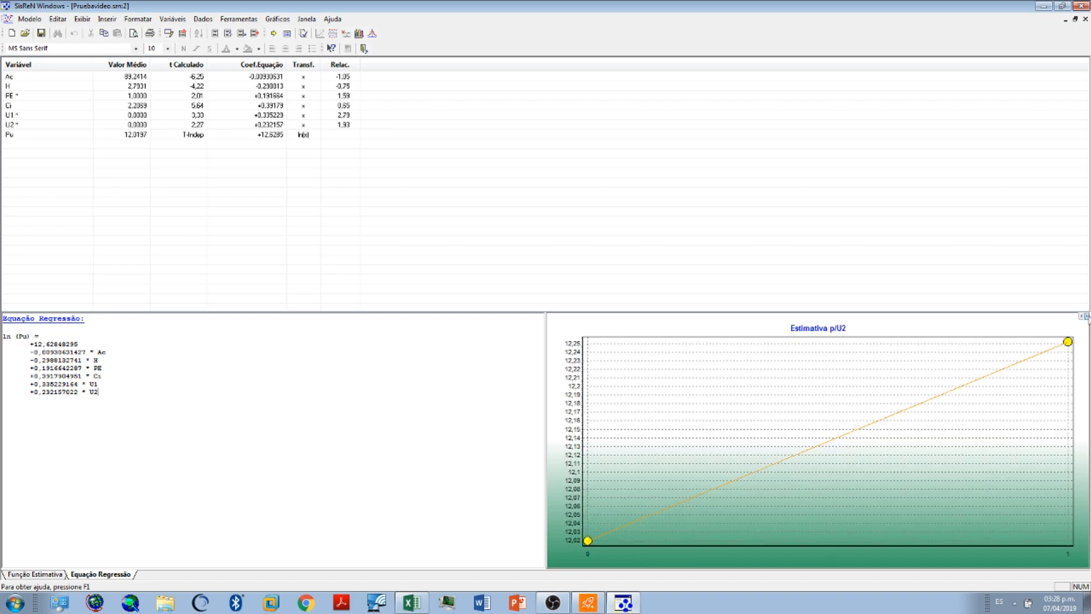
click(60, 575)
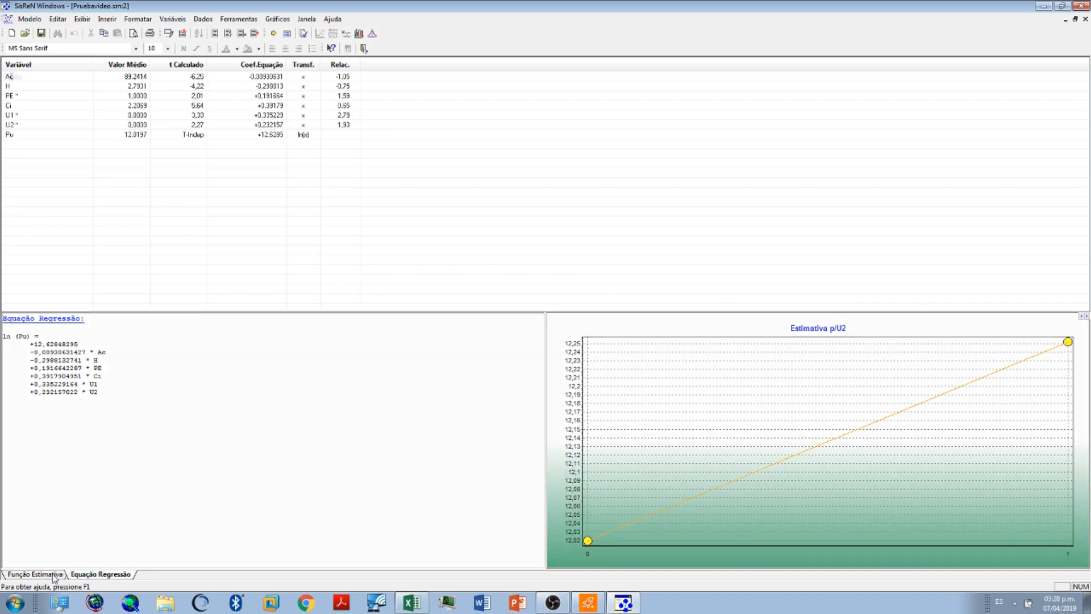
click(100, 578)
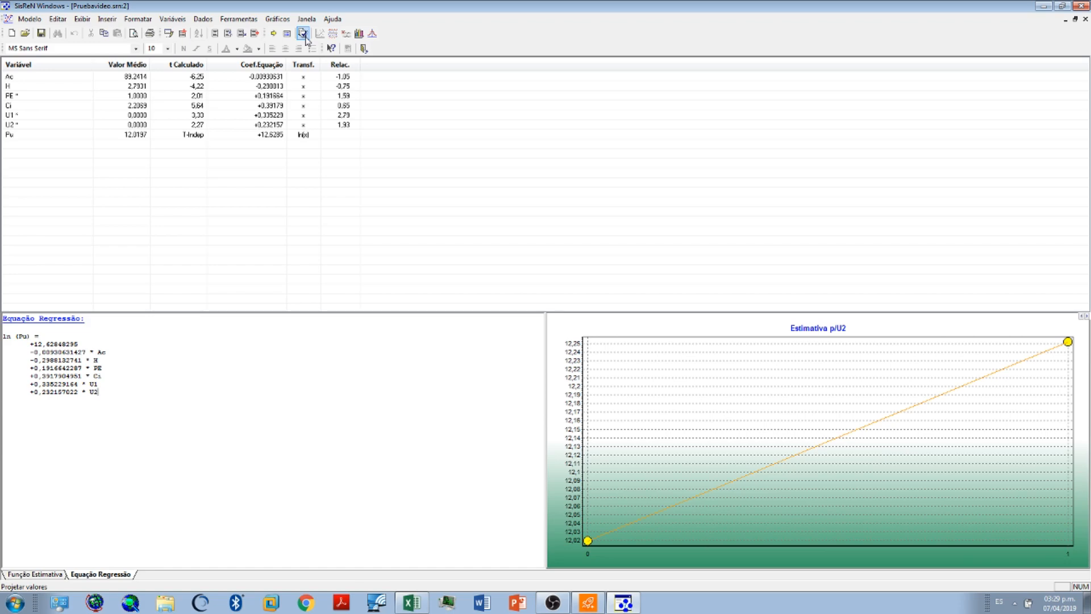
Open the data for editing and, in the projections sheet, set Ac to 72, H to 2 and PE to 2
click(203, 19)
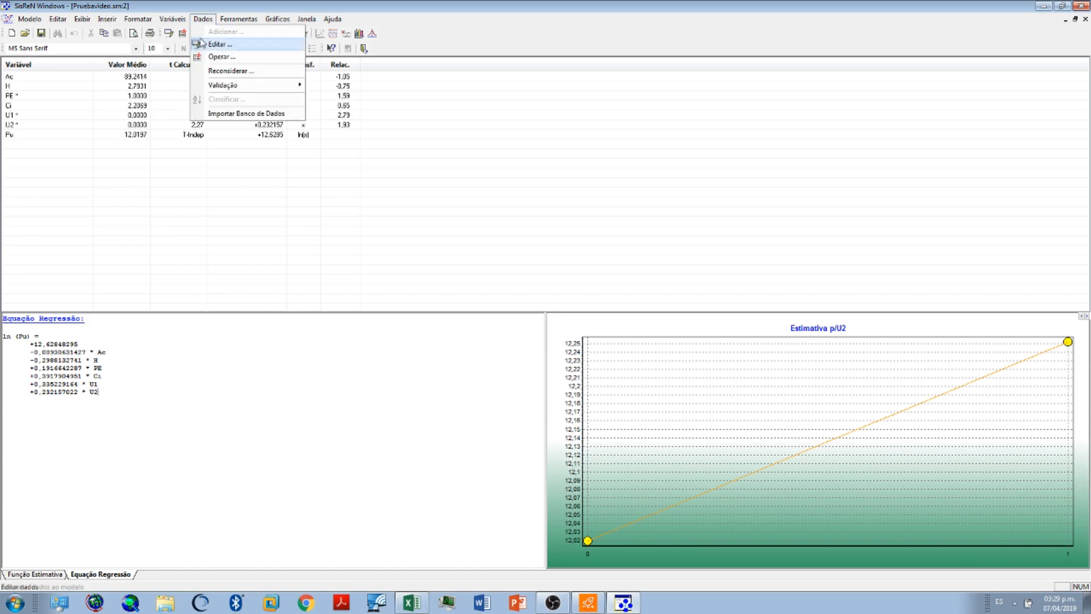
click(211, 43)
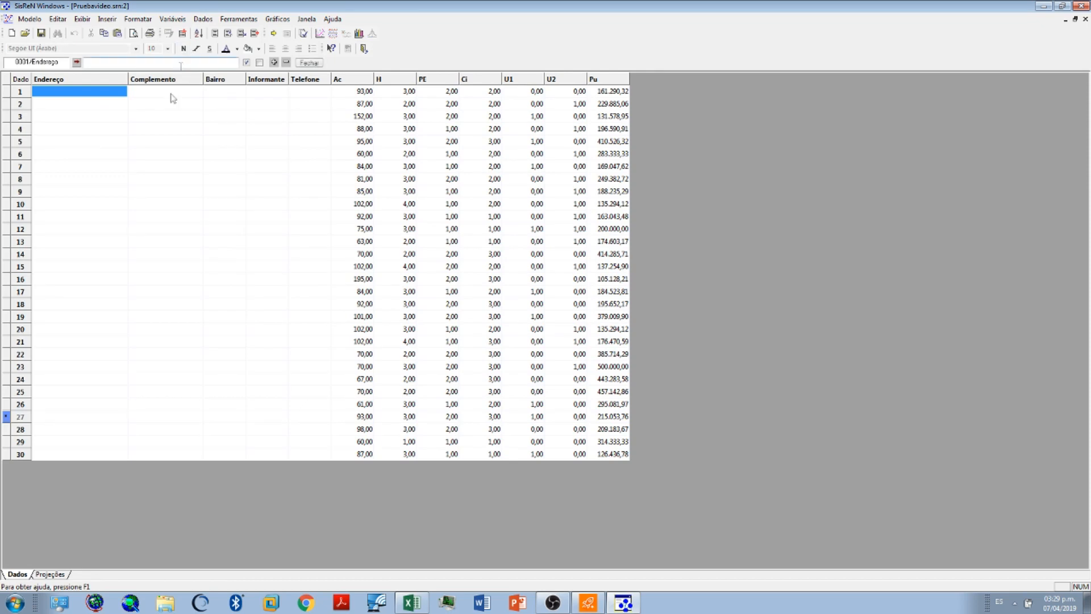
click(48, 574)
click(364, 92)
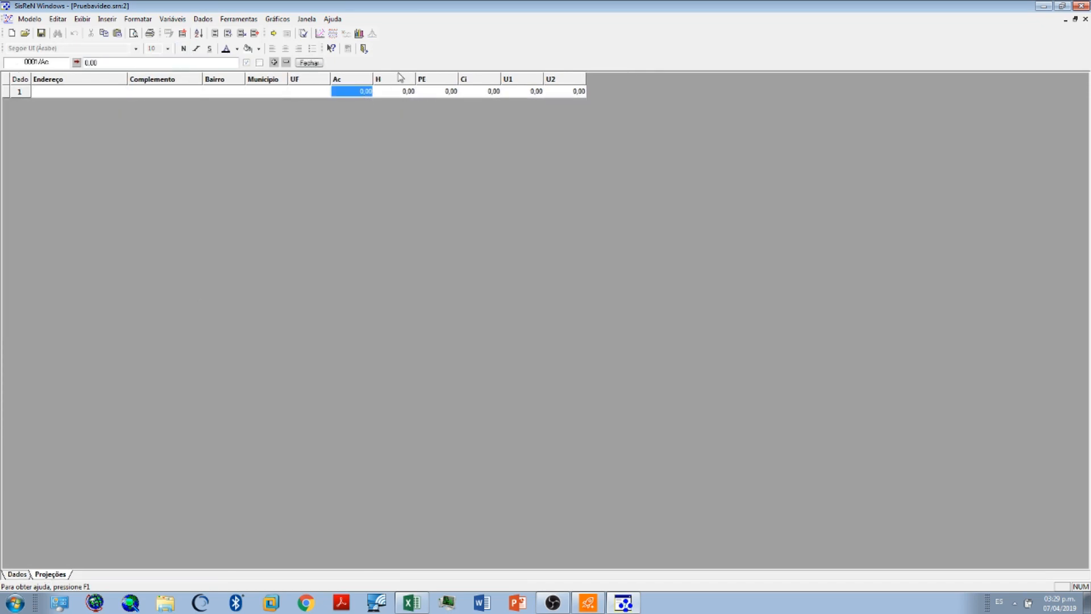
text(72)
click(410, 93)
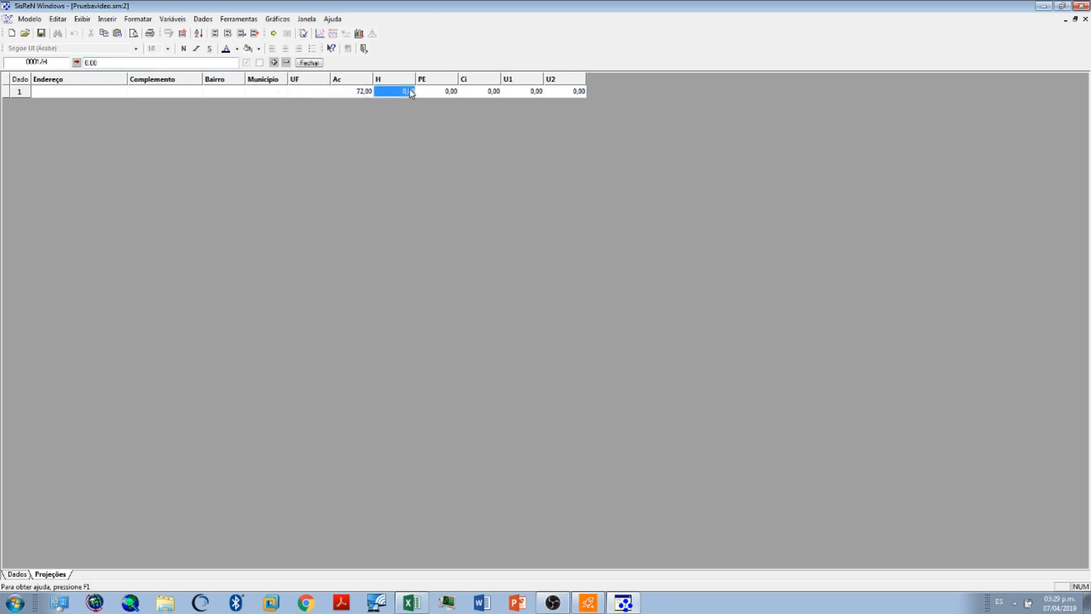
text(2)
click(449, 95)
text(2)
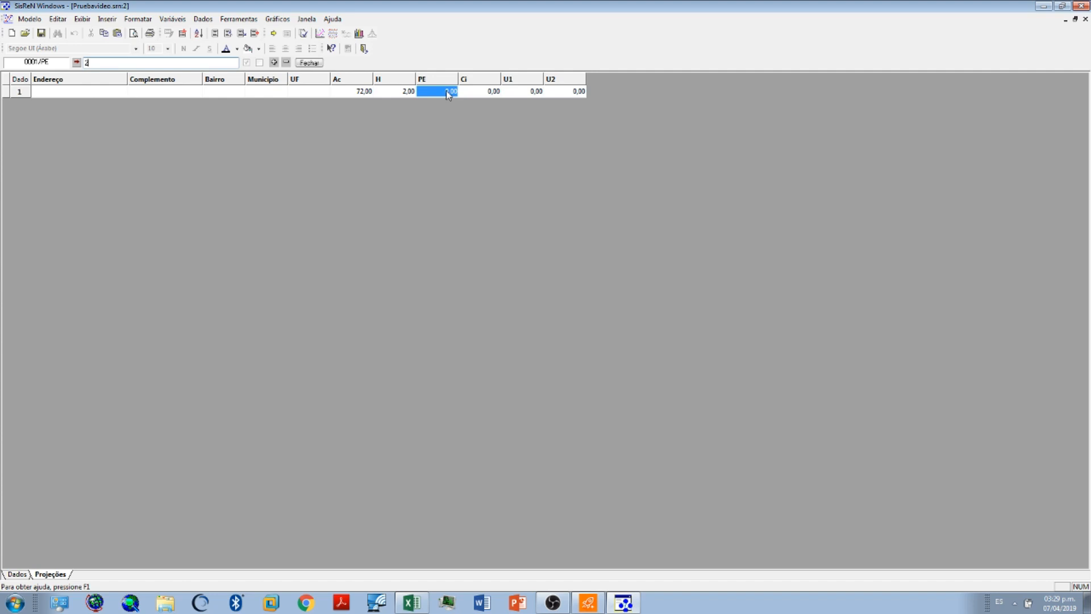
Complete the projection row by setting Ci to 3, U1 to 1 and U2 to 0
click(477, 92)
text(3)
click(524, 96)
text(1)
click(582, 92)
text(0)
key(Return)
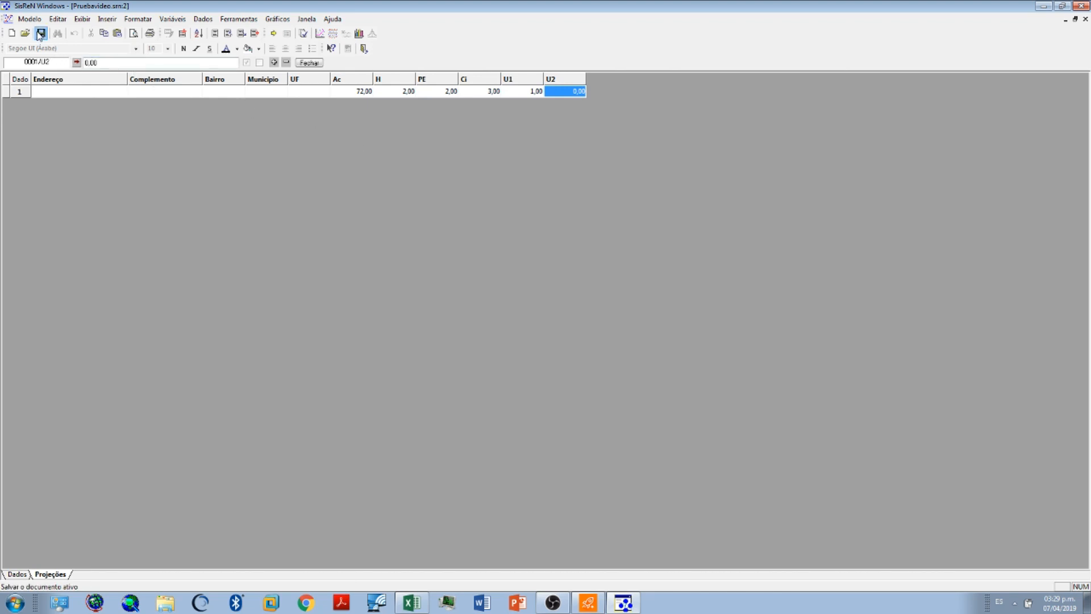
Project the values for the entered property and review its estimates in the summary table
click(303, 33)
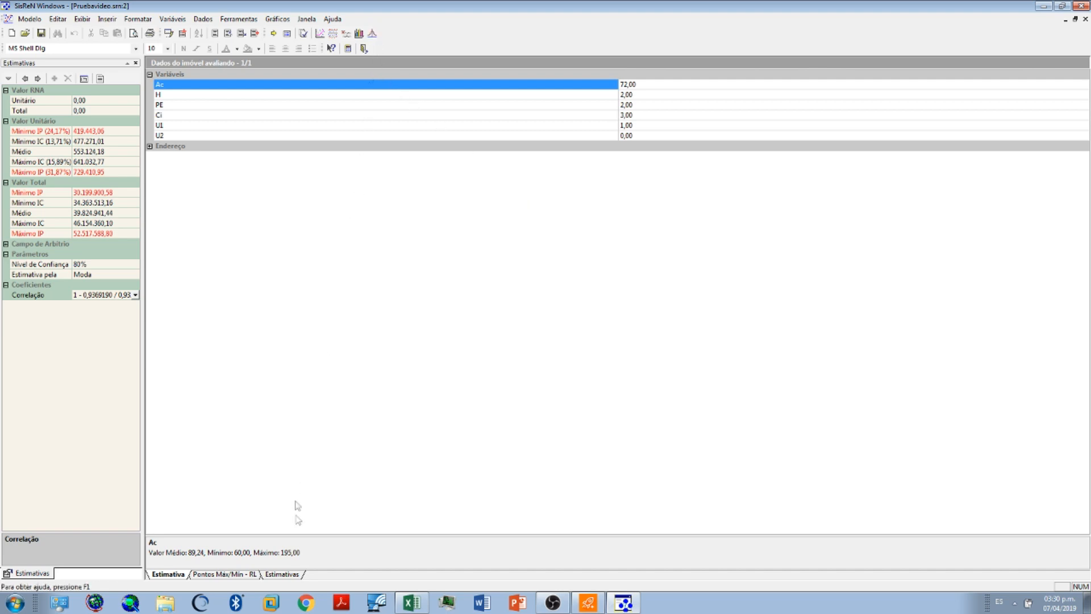
click(282, 574)
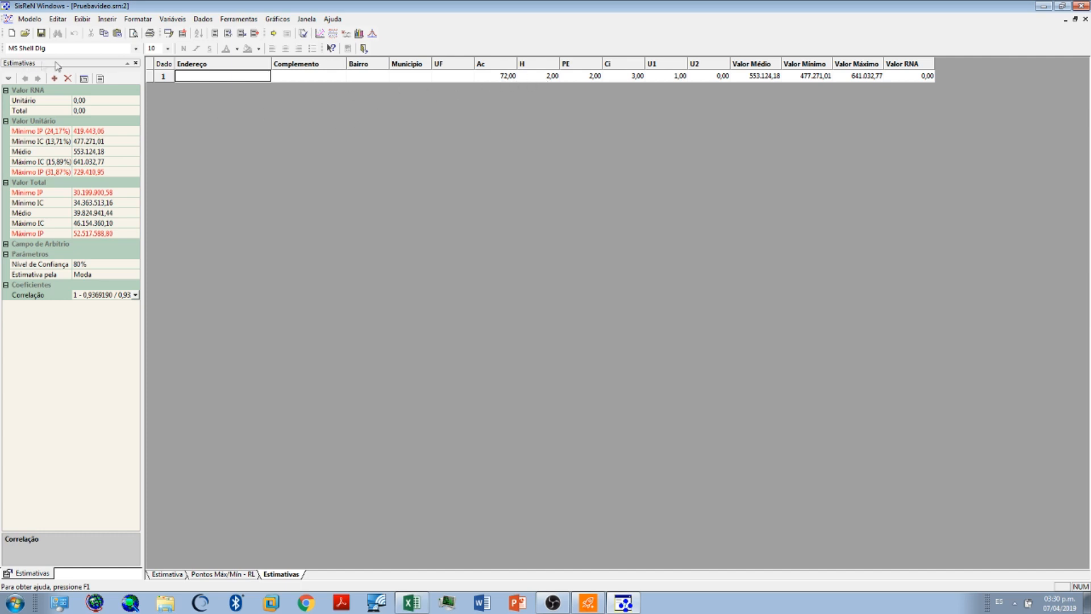
Return to the Pruebavideo.srn:1 window with the model's variables and statistical results
click(306, 19)
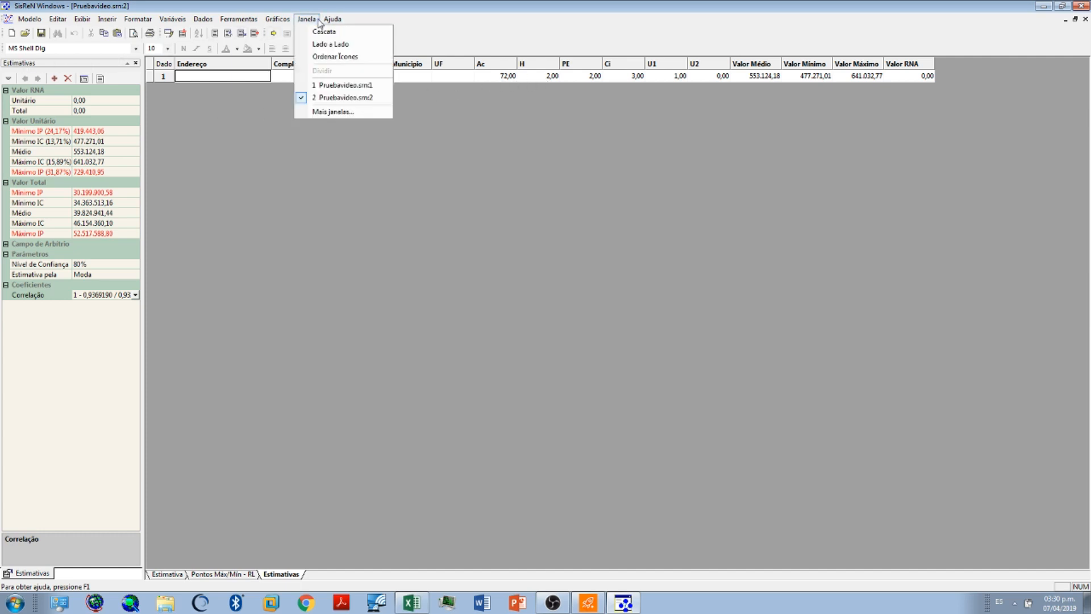
click(341, 85)
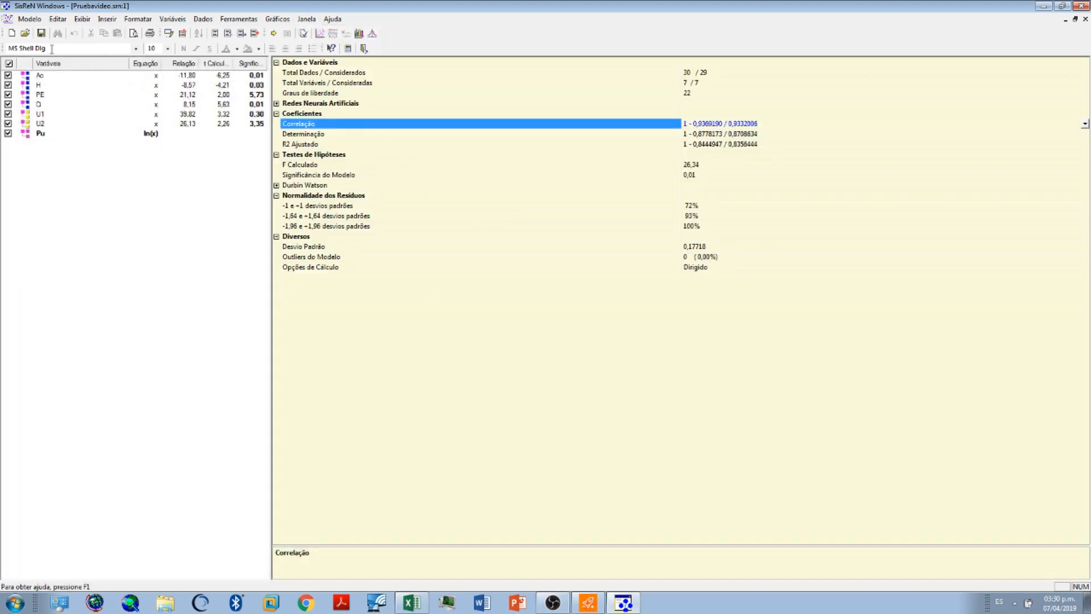
click(31, 20)
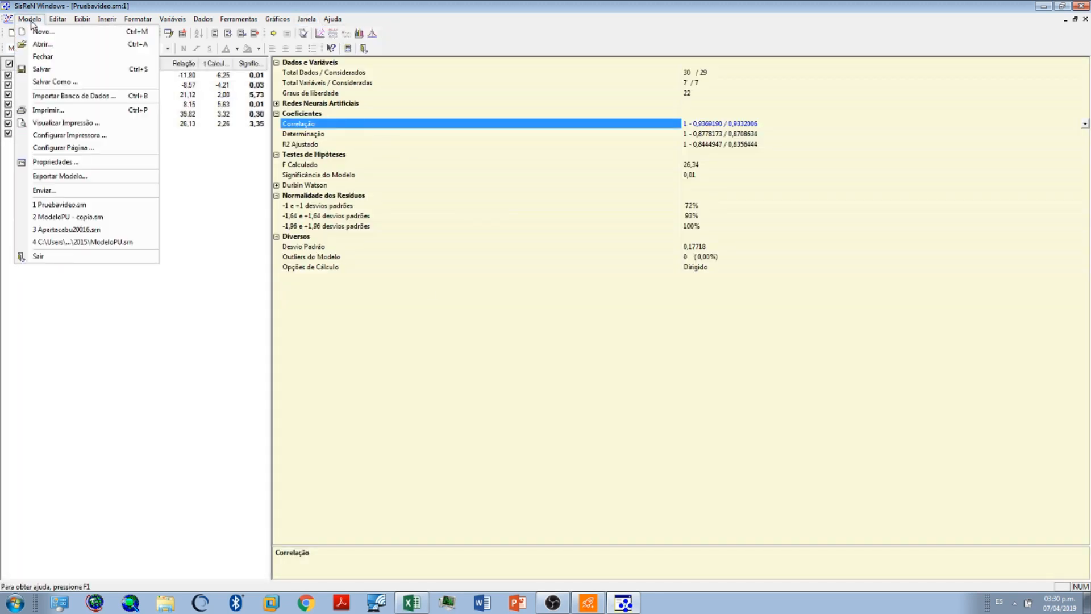